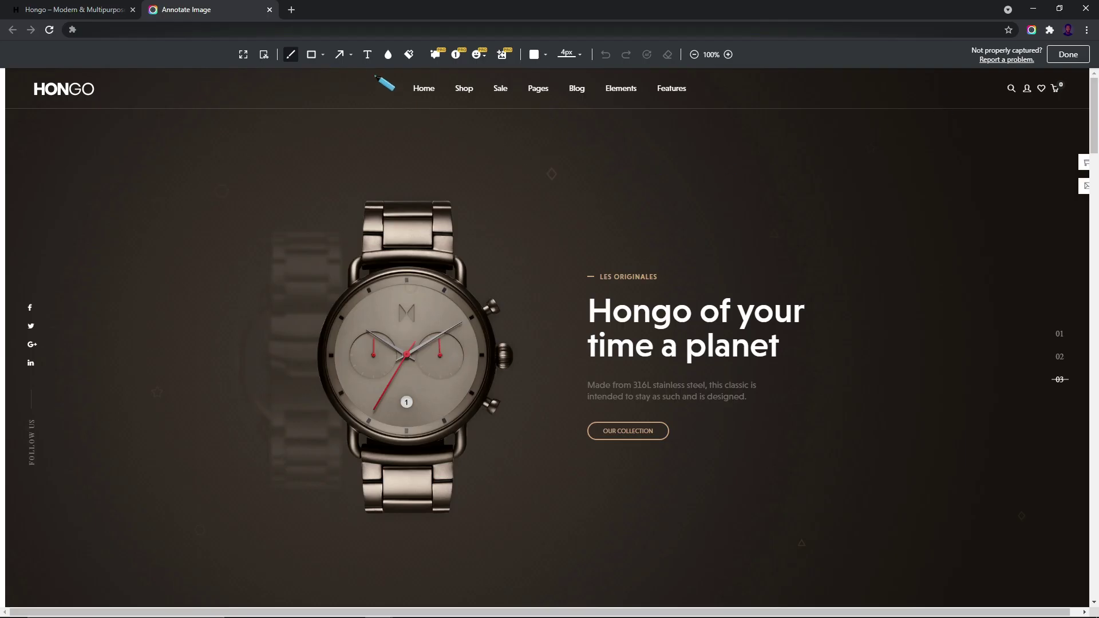
Choose the Text annotation tool, then leave the capture so the tab shows Google's homepage
{"action": "left_click", "coordinate": [367, 56]}
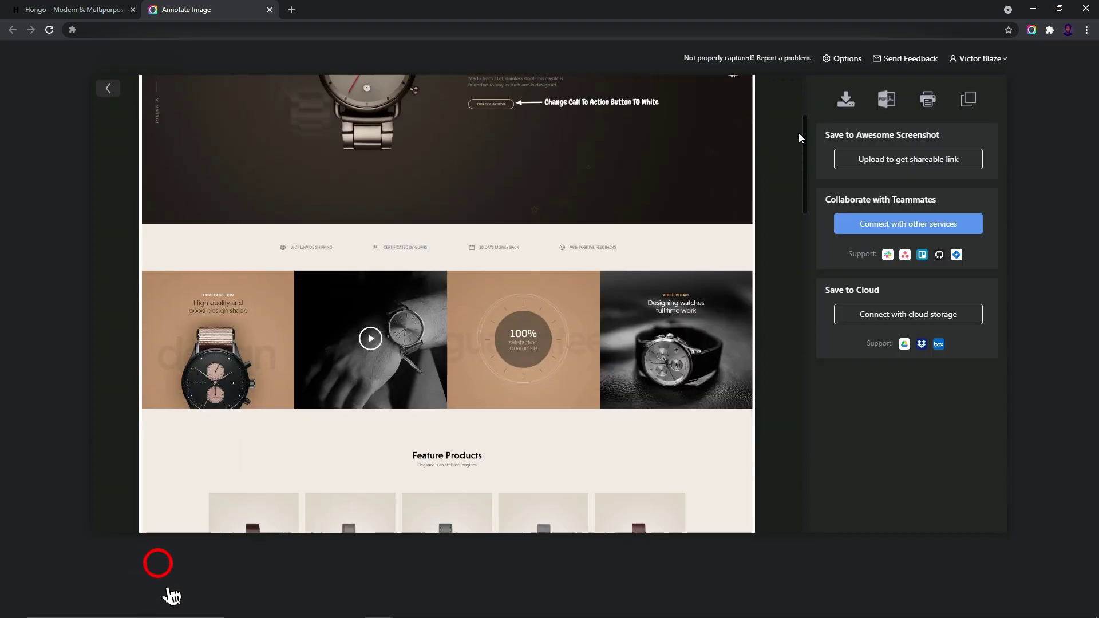
{"action": "left_click_drag", "start_coordinate": [798, 133], "coordinate": [789, 447]}
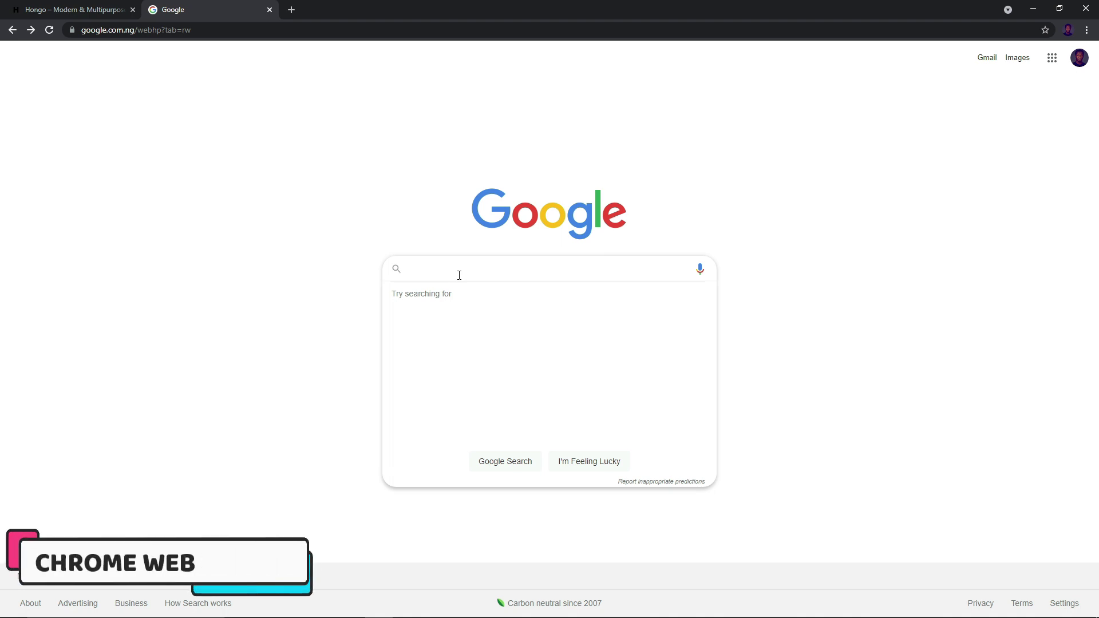
Search Google for 'Chrome Web Store'
{"action": "type", "text": "Chrome Web Store"}
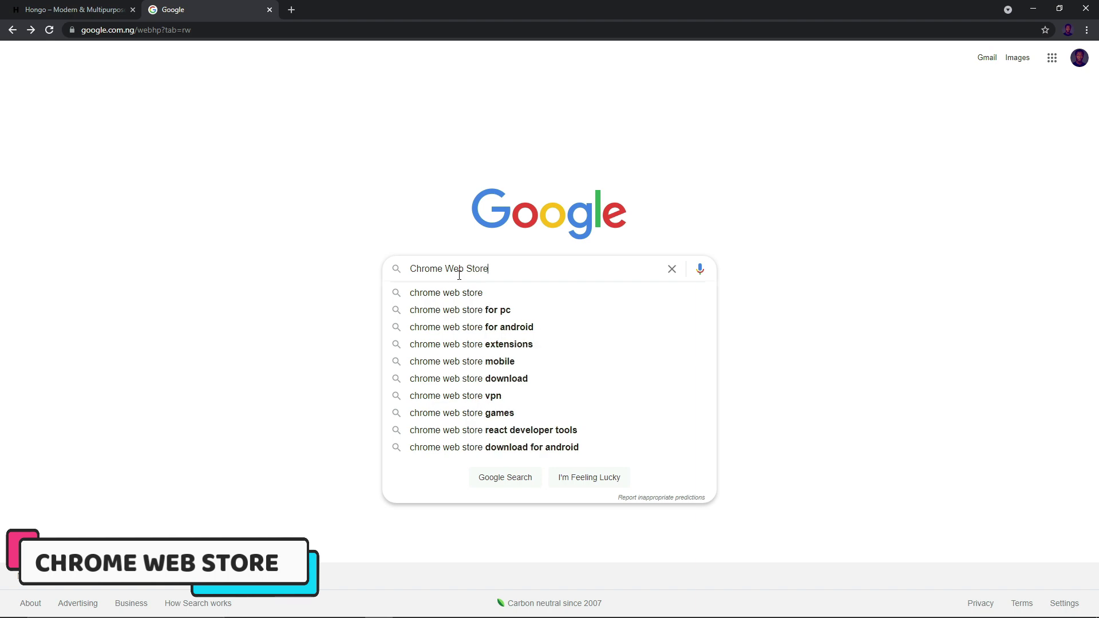
{"action": "key", "text": "Return"}
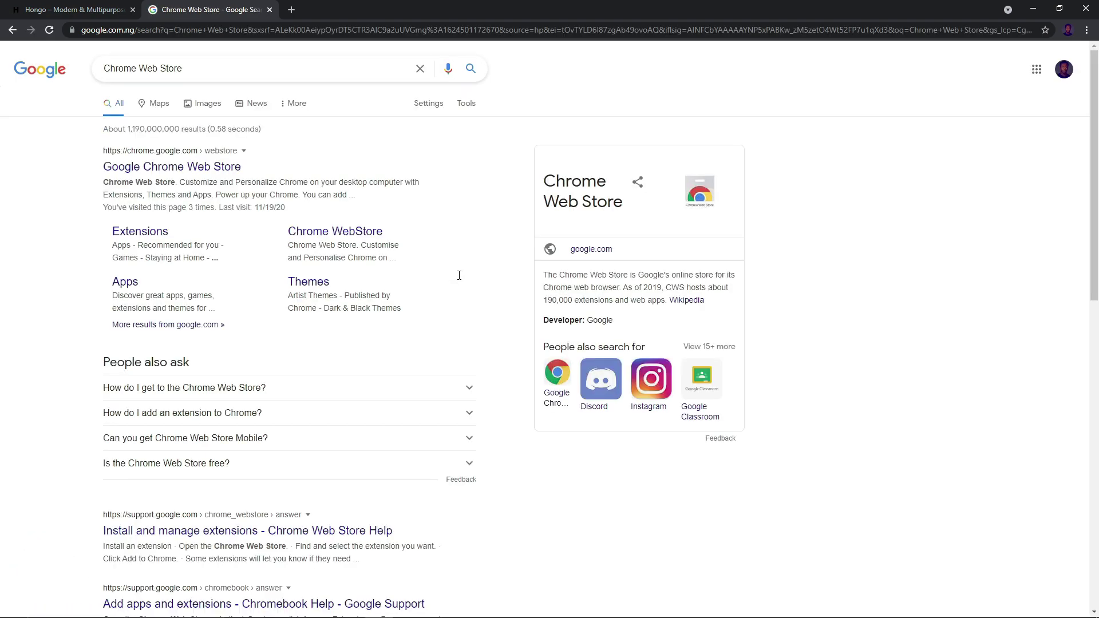
Find Awesome Screenshot & Screen Recorder in the Chrome Web Store and choose Add to Chrome
{"action": "left_click", "coordinate": [162, 171]}
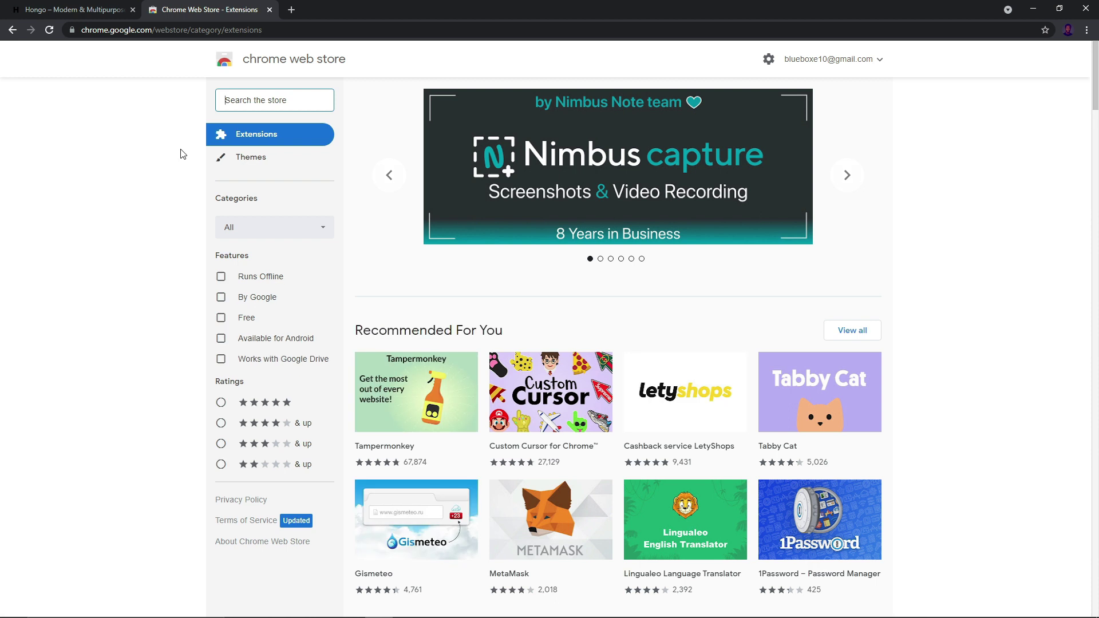
{"action": "type", "text": "Awesome Scr"}
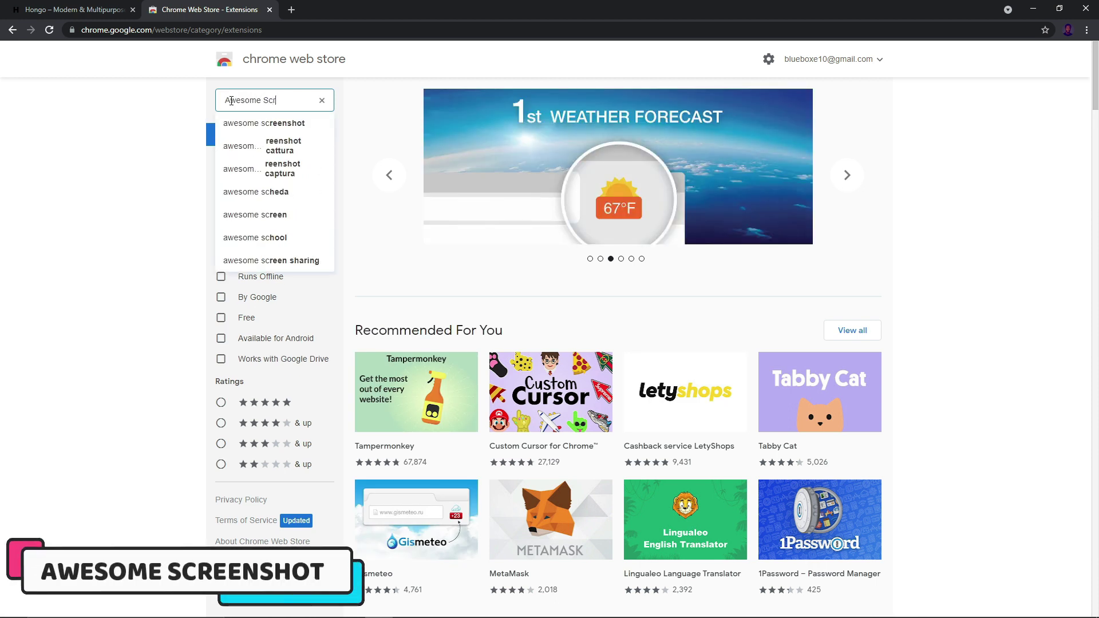
{"action": "type", "text": "eenshot"}
{"action": "key", "text": "Return"}
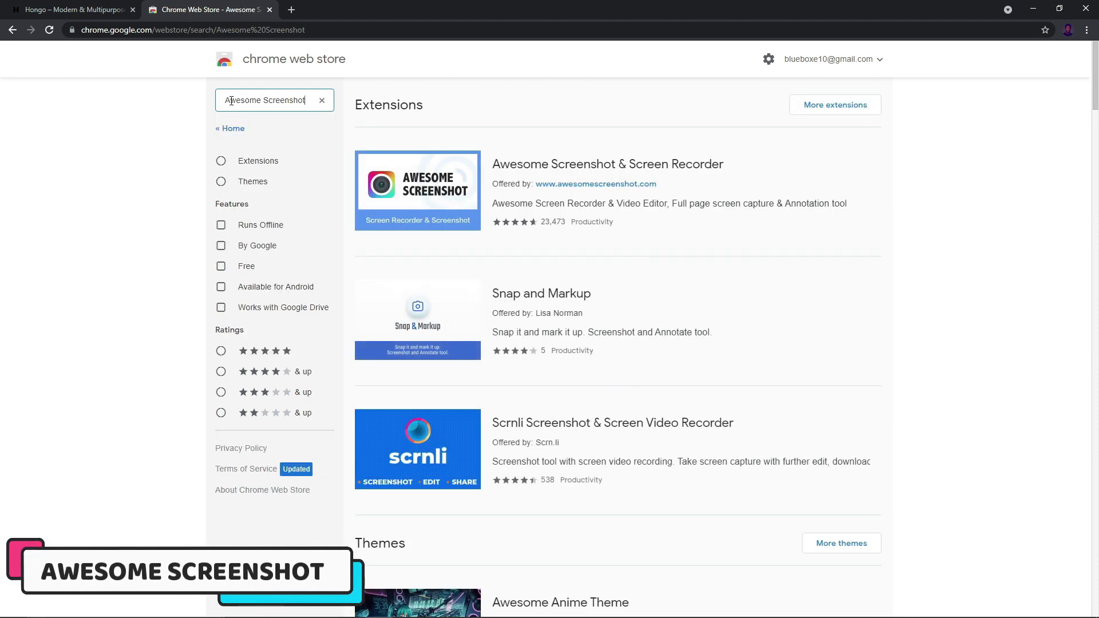
{"action": "left_click", "coordinate": [604, 175]}
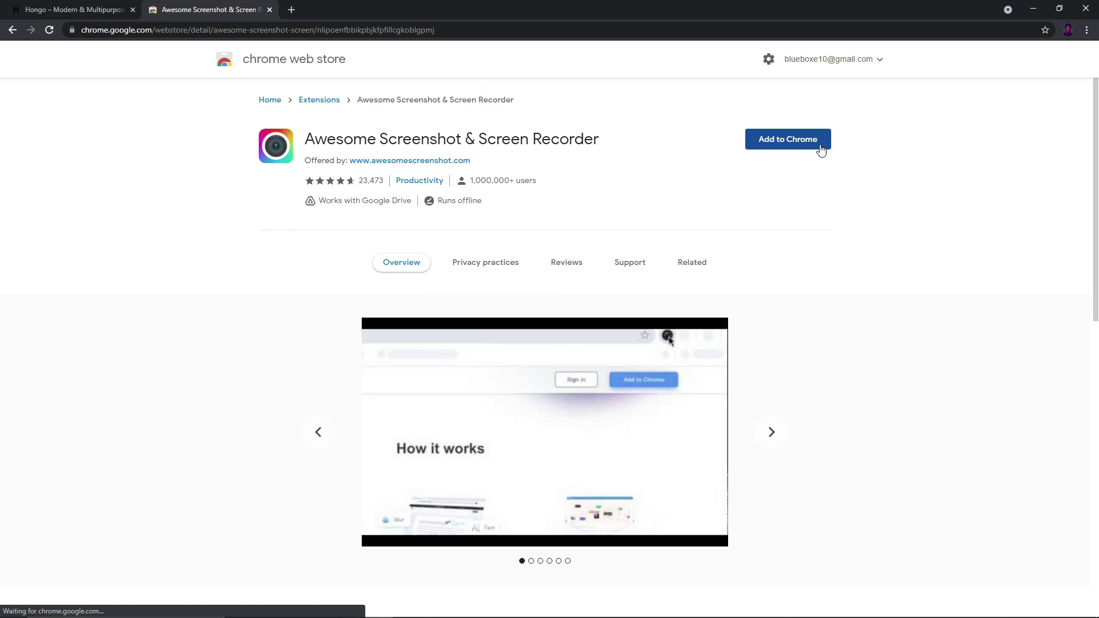
{"action": "left_click", "coordinate": [796, 141]}
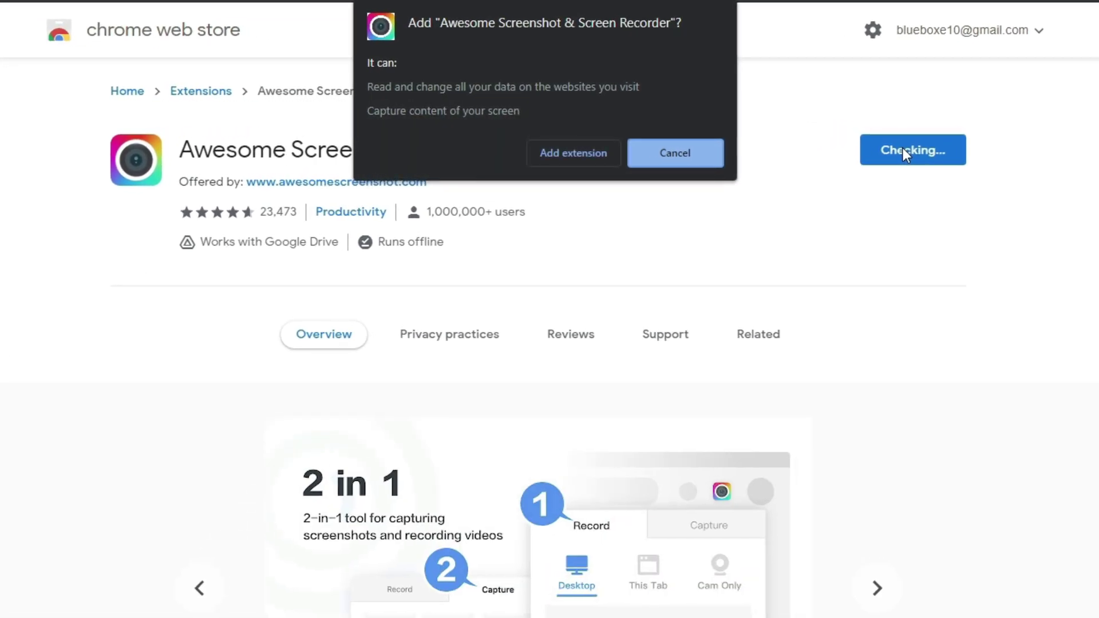
Install Awesome Screenshot, sign in with the Google account, and pin it to the toolbar
{"action": "left_click", "coordinate": [576, 150]}
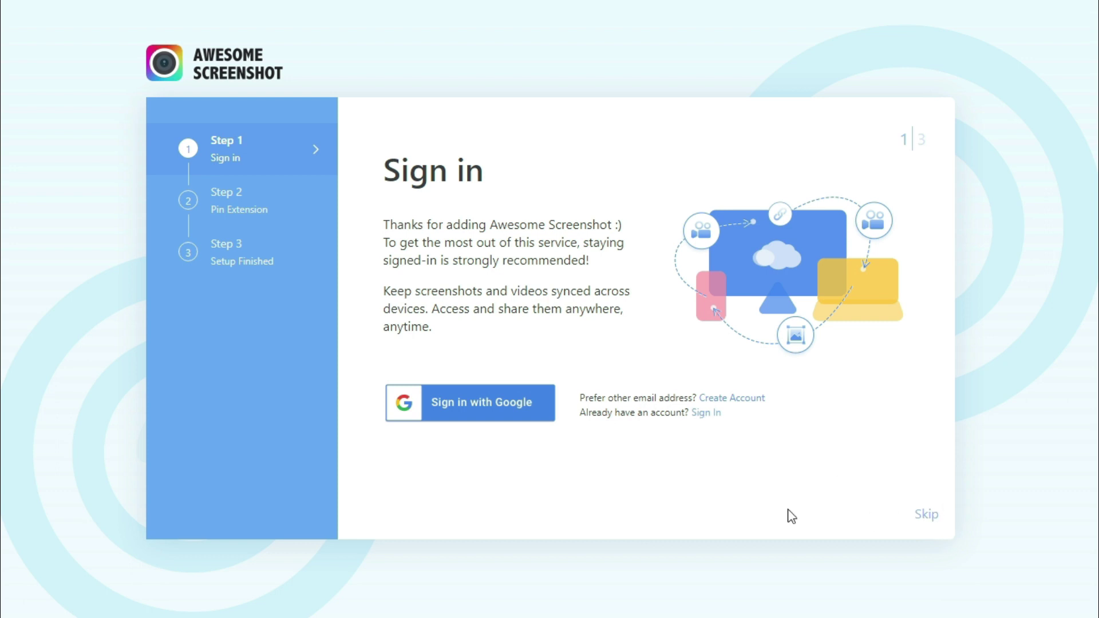
{"action": "left_click", "coordinate": [465, 414]}
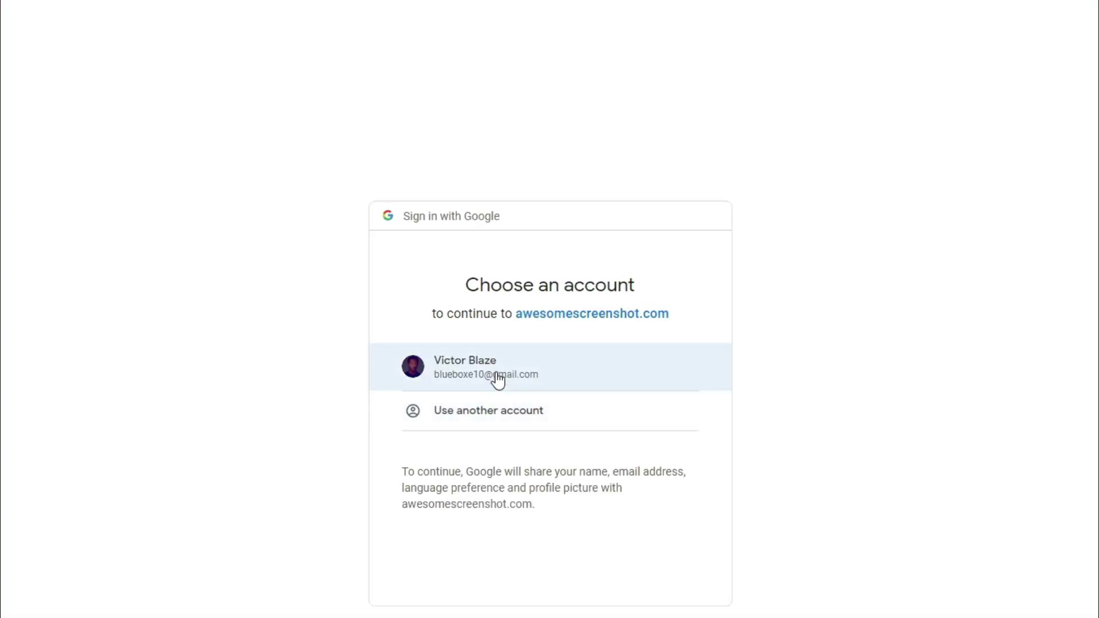
{"action": "left_click", "coordinate": [496, 374]}
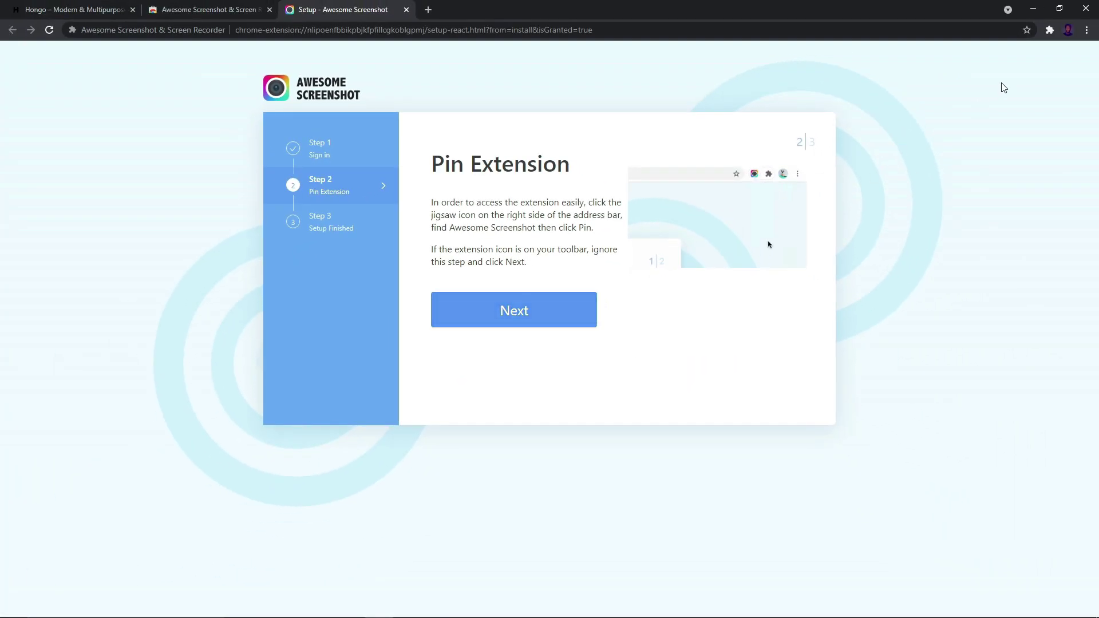
{"action": "left_click", "coordinate": [1048, 31]}
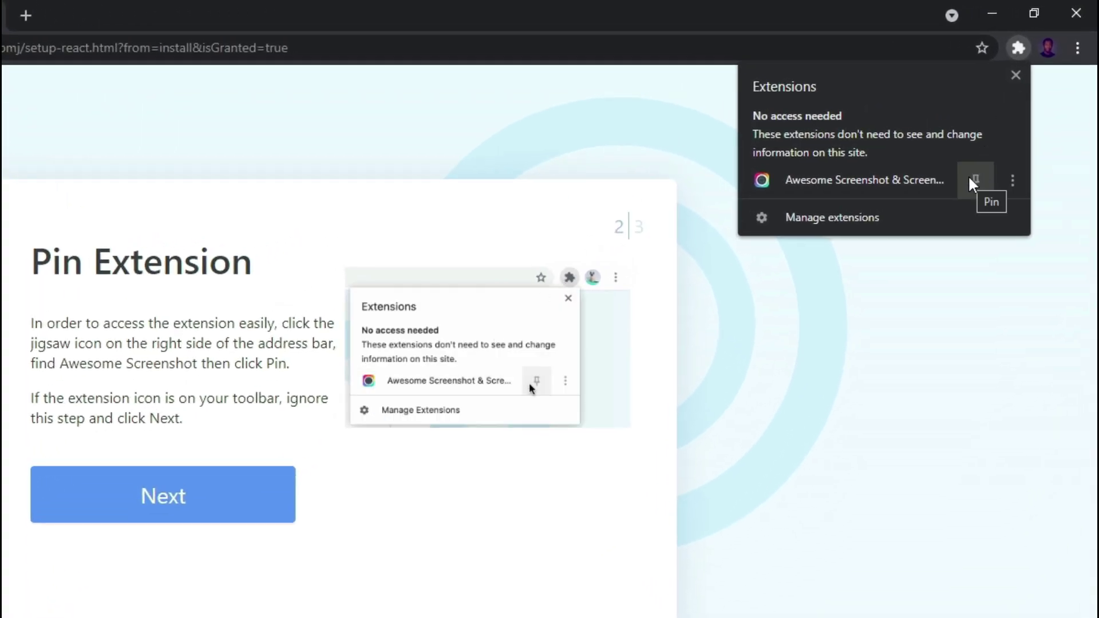
{"action": "left_click", "coordinate": [970, 175]}
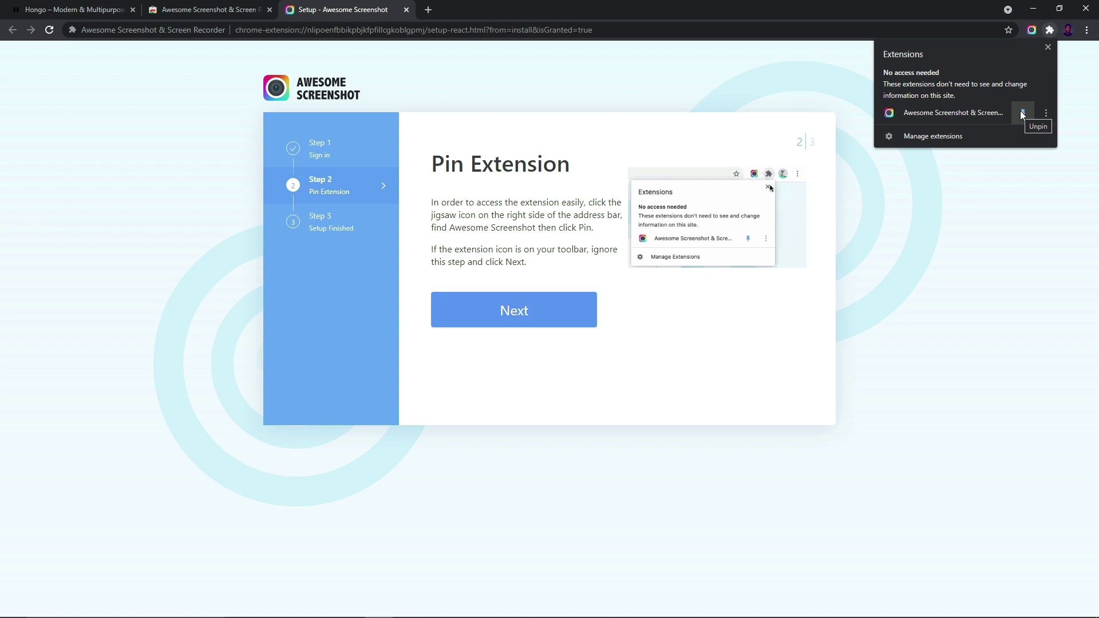
Switch to the Hongo watch tab, scroll through the page, and return to the top
{"action": "left_click", "coordinate": [80, 5]}
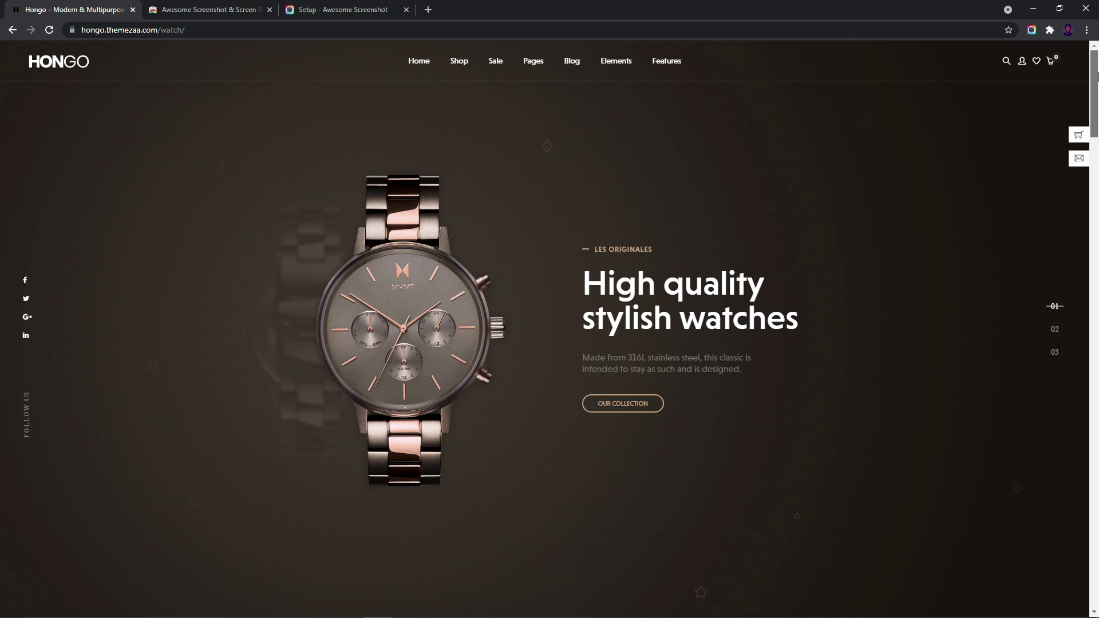
{"action": "left_click_drag", "start_coordinate": [1094, 76], "coordinate": [1064, 550]}
{"action": "left_click", "coordinate": [1067, 566]}
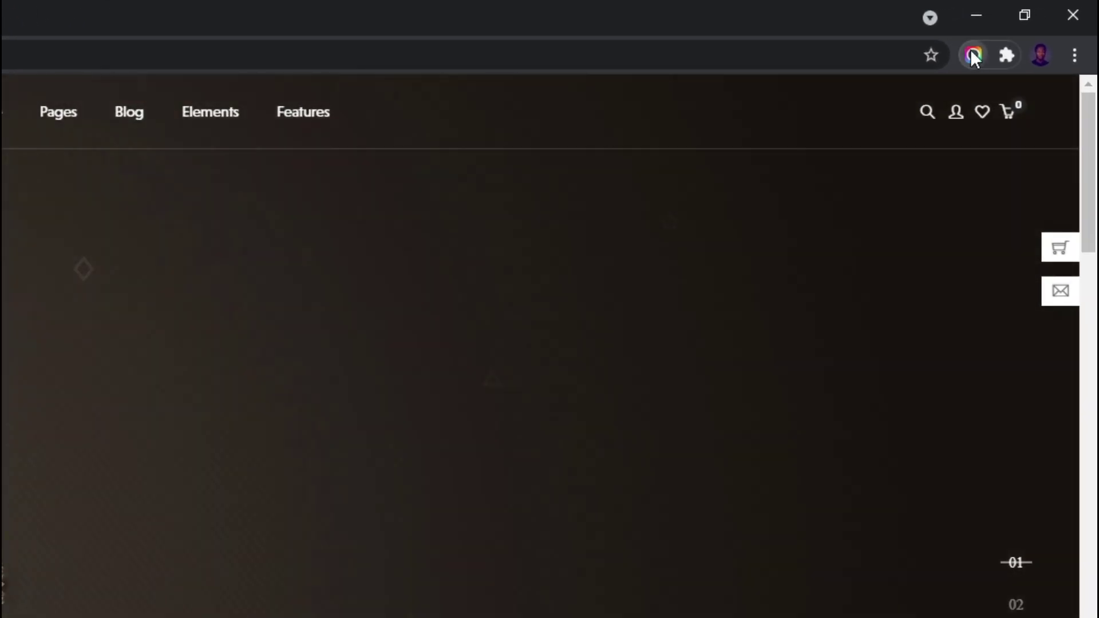
Bring up Awesome Screenshot's capture options and try selecting an area of the watch slide
{"action": "left_click", "coordinate": [1010, 39]}
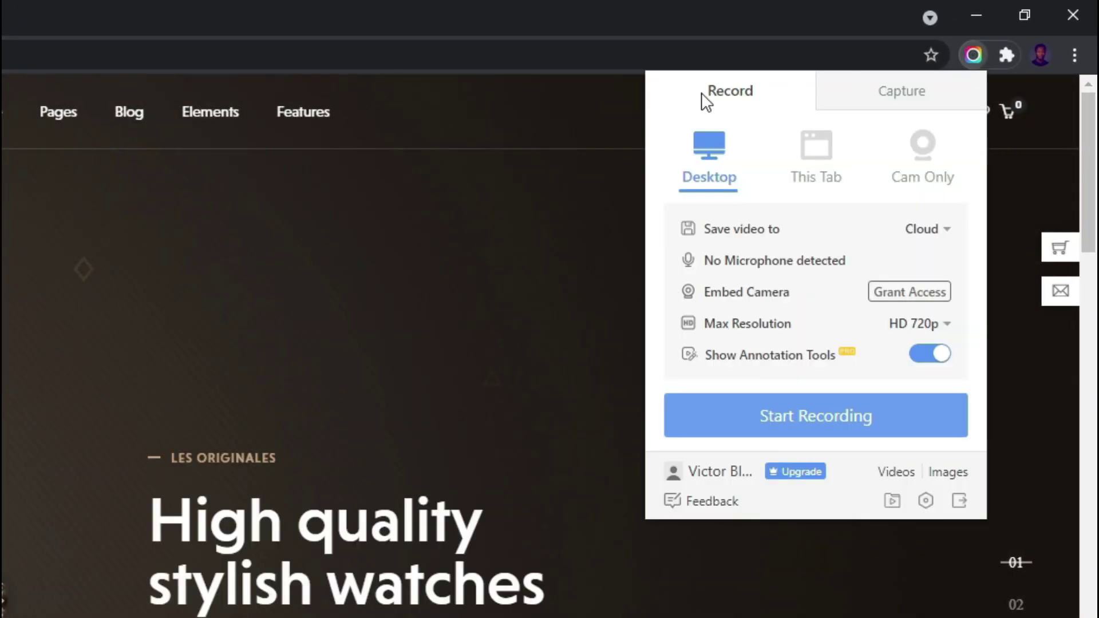
{"action": "left_click", "coordinate": [901, 99]}
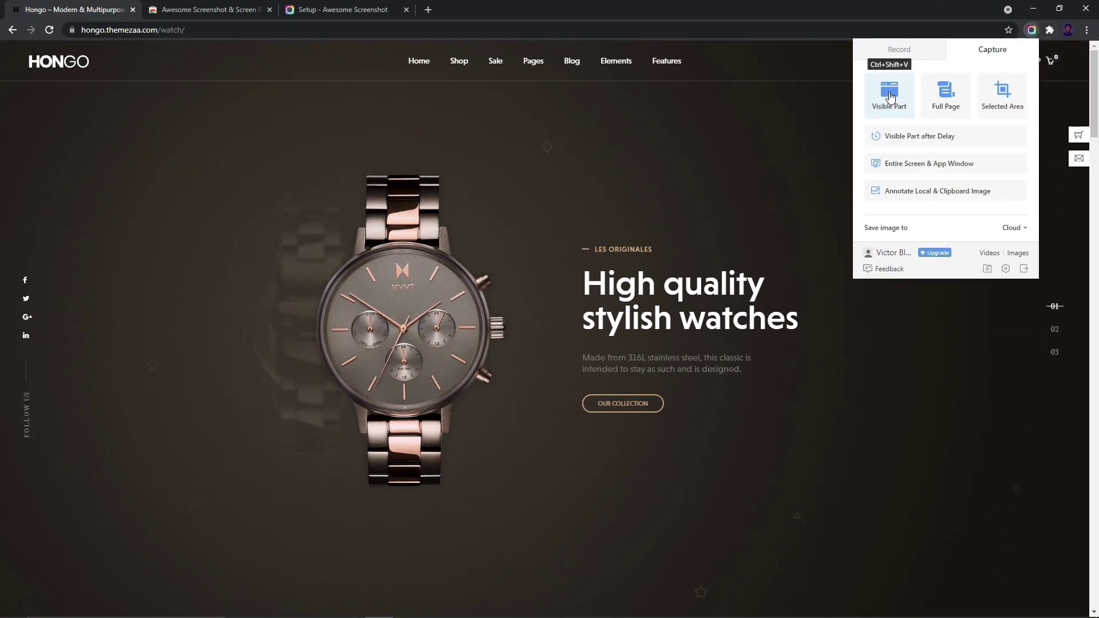
{"action": "left_click", "coordinate": [889, 97]}
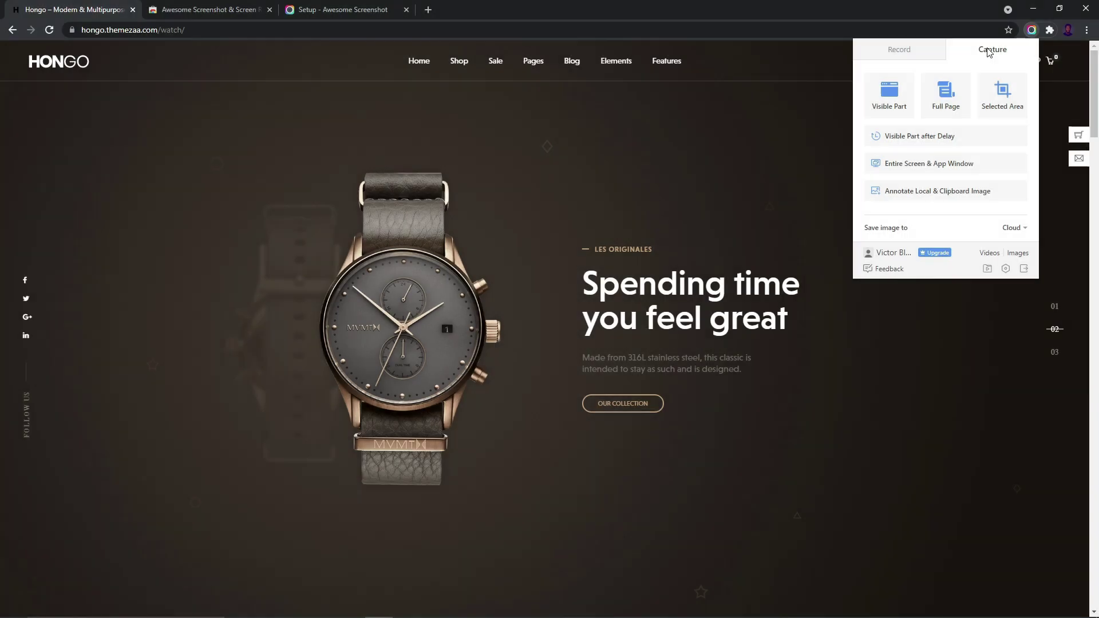
{"action": "left_click", "coordinate": [1003, 92]}
{"action": "left_click_drag", "start_coordinate": [237, 132], "coordinate": [859, 507]}
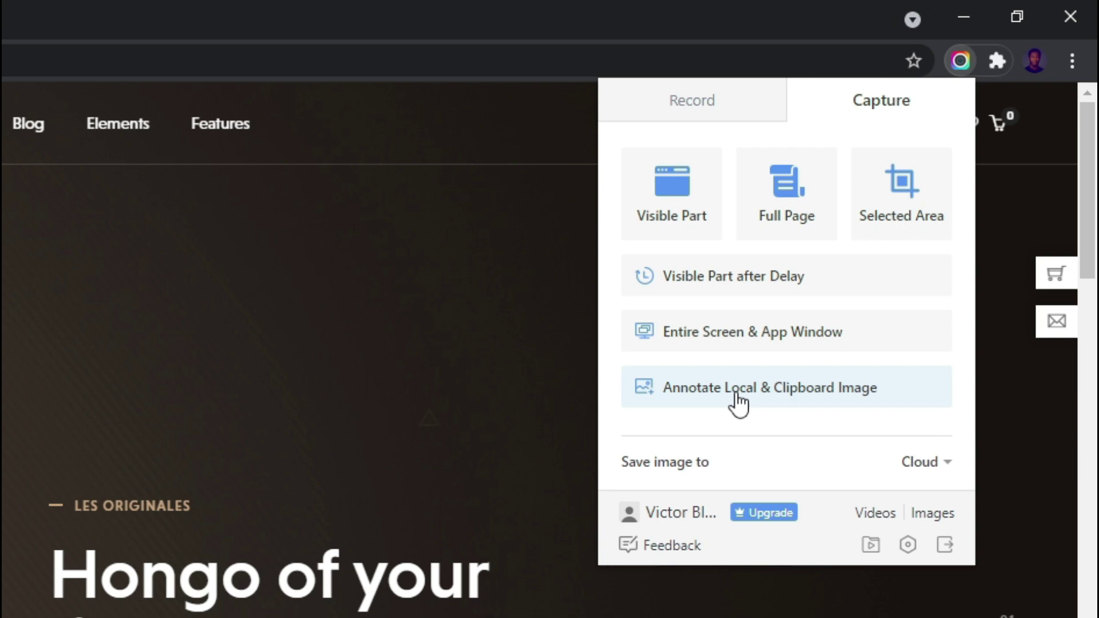
Set the Save image destination to Local, after briefly switching it to cloud
{"action": "left_click", "coordinate": [924, 464]}
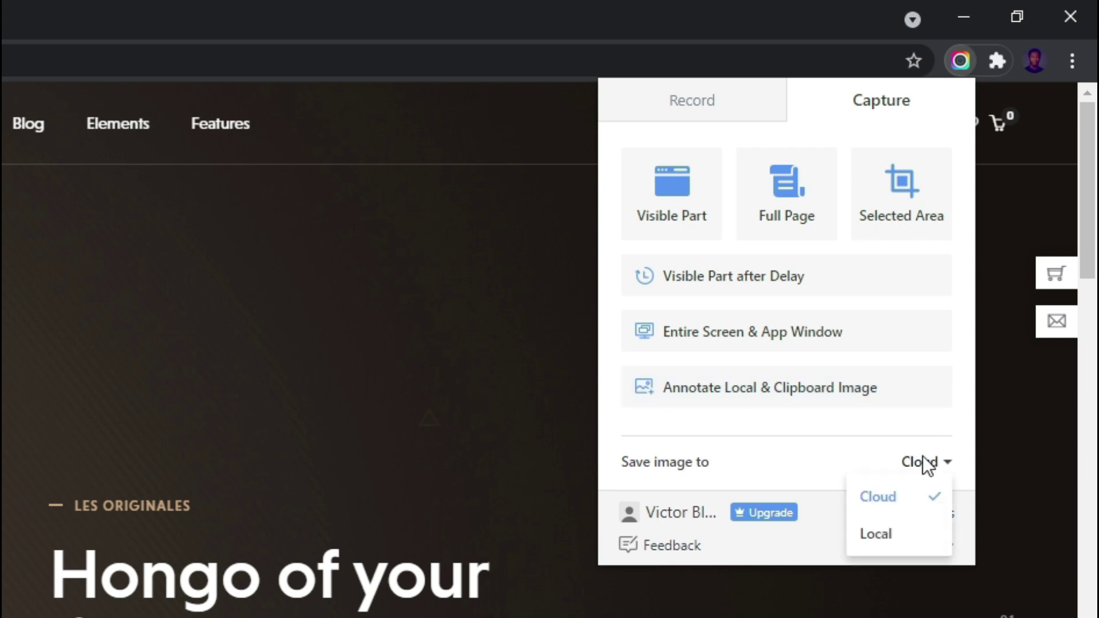
{"action": "left_click", "coordinate": [884, 535]}
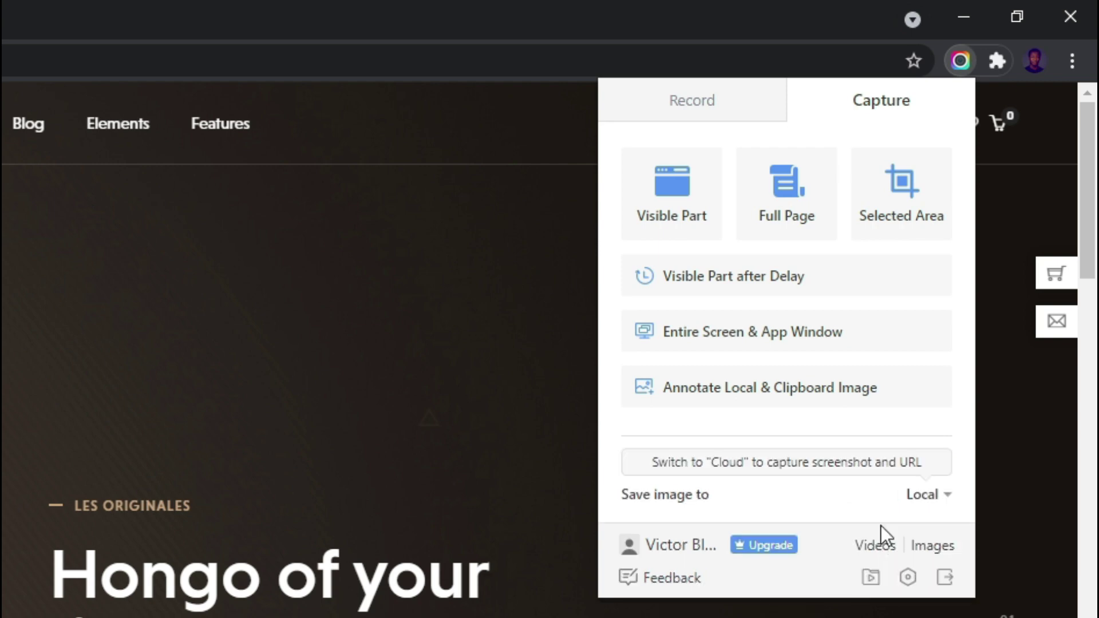
{"action": "left_click", "coordinate": [934, 494]}
{"action": "left_click", "coordinate": [916, 533]}
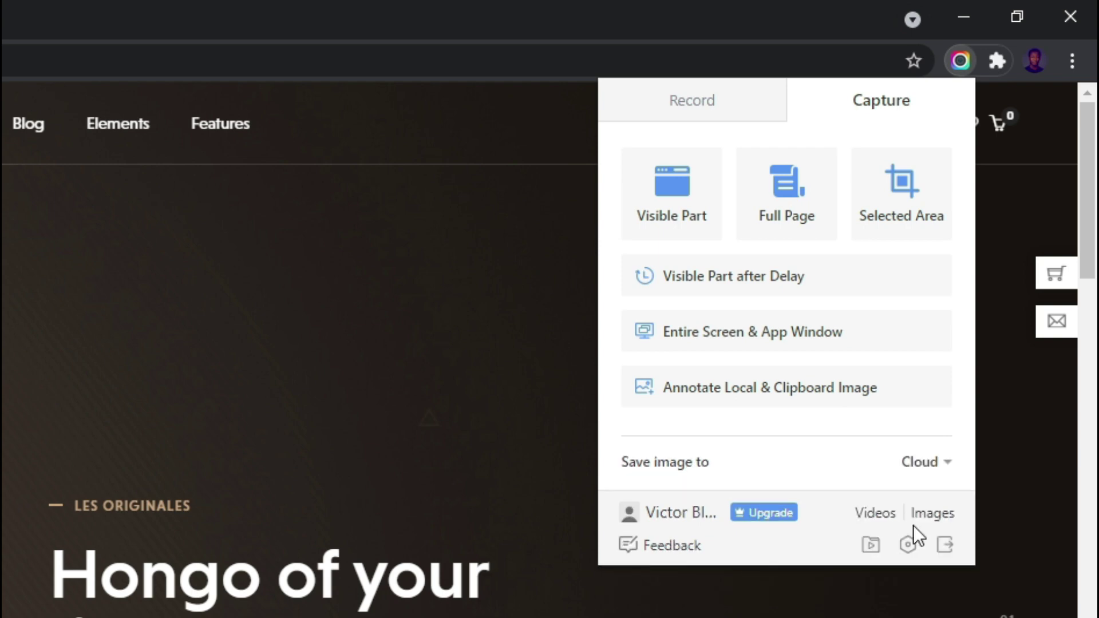
{"action": "left_click", "coordinate": [926, 464]}
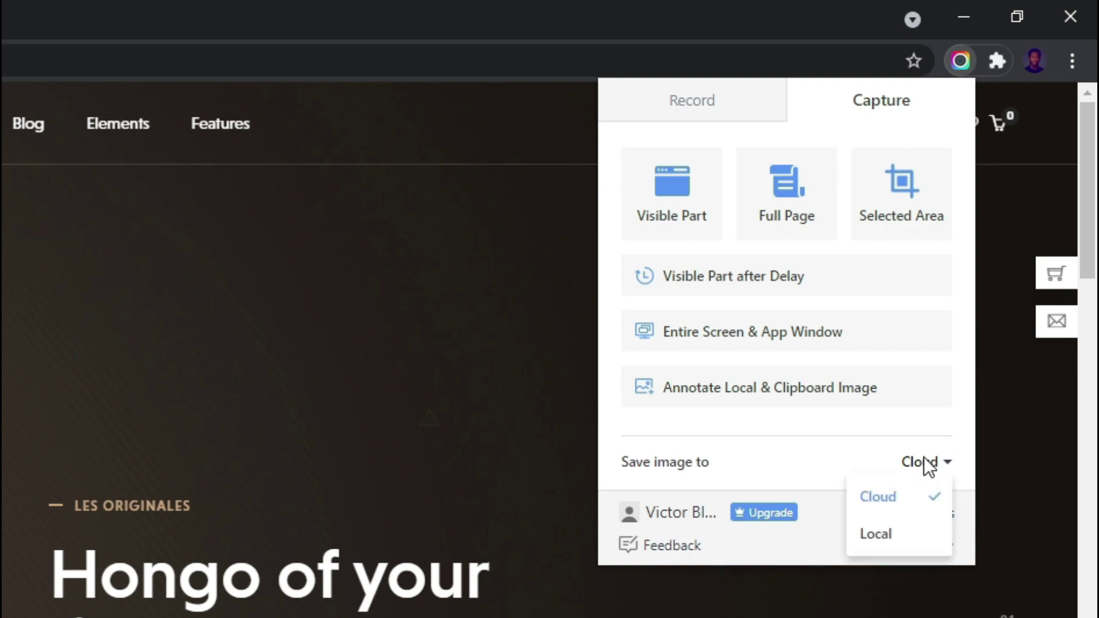
{"action": "left_click", "coordinate": [875, 530]}
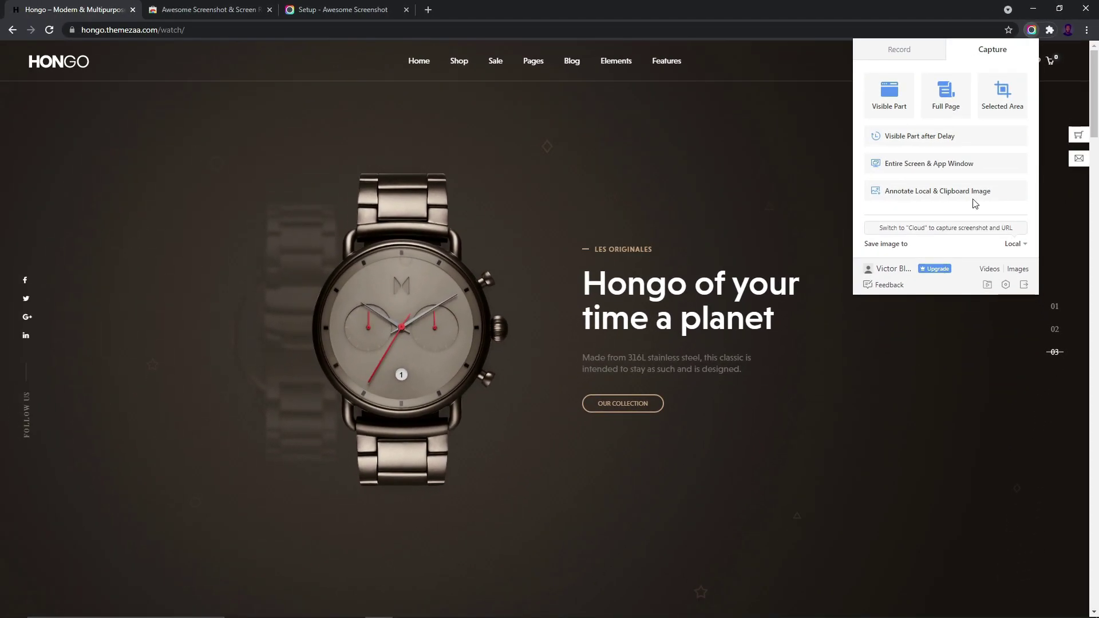
Take a Full Page capture of the Hongo watch homepage
{"action": "left_click", "coordinate": [946, 108]}
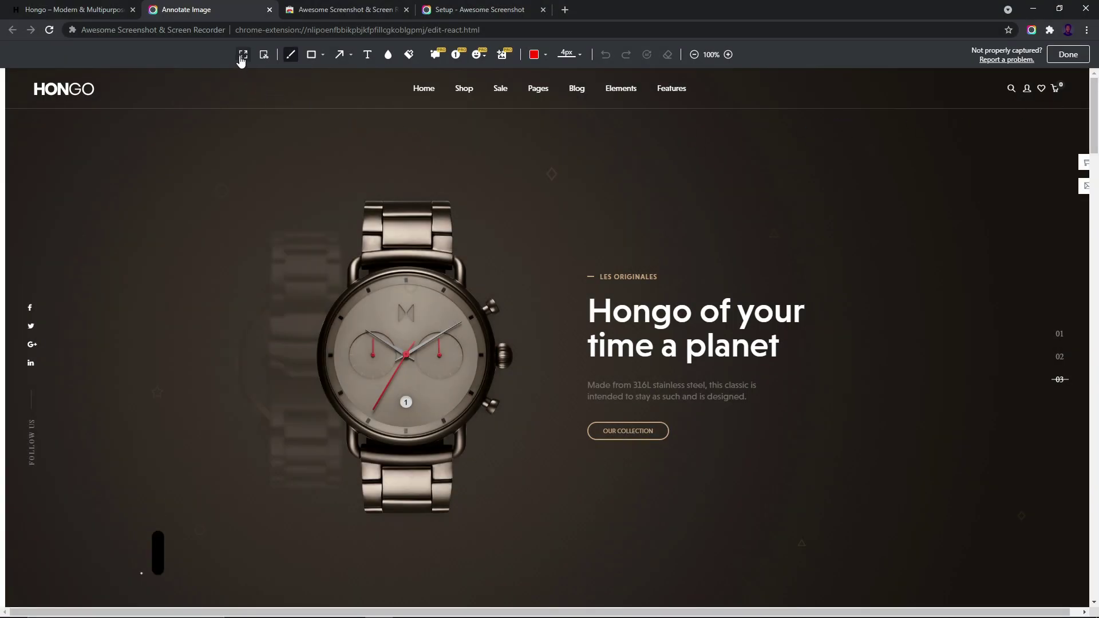
{"action": "left_click", "coordinate": [243, 56]}
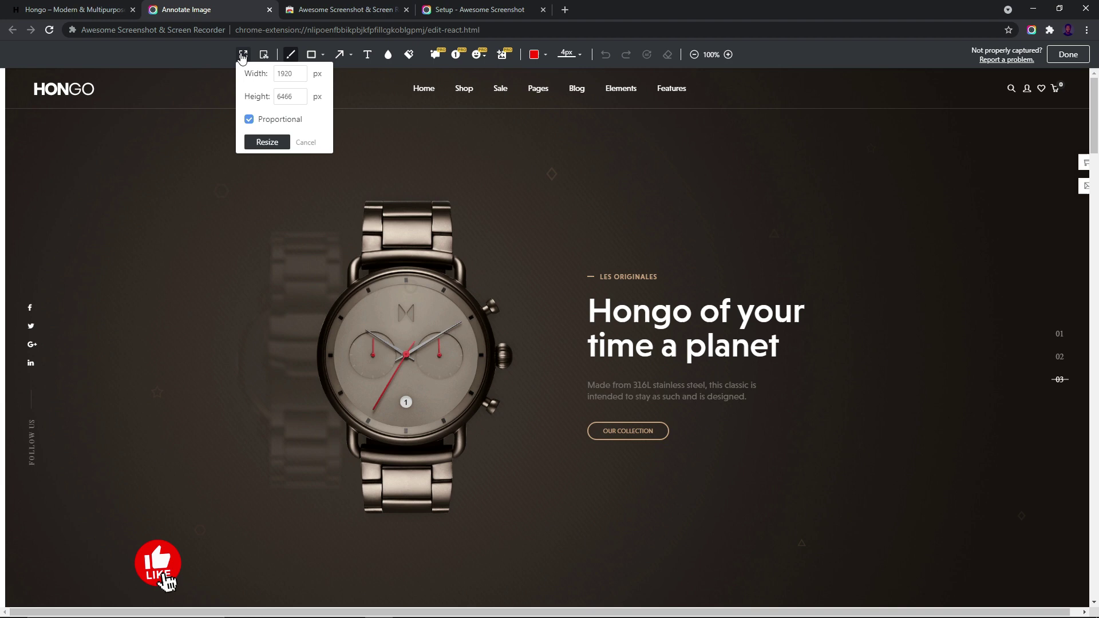
{"action": "left_click", "coordinate": [303, 143]}
{"action": "left_click", "coordinate": [263, 55]}
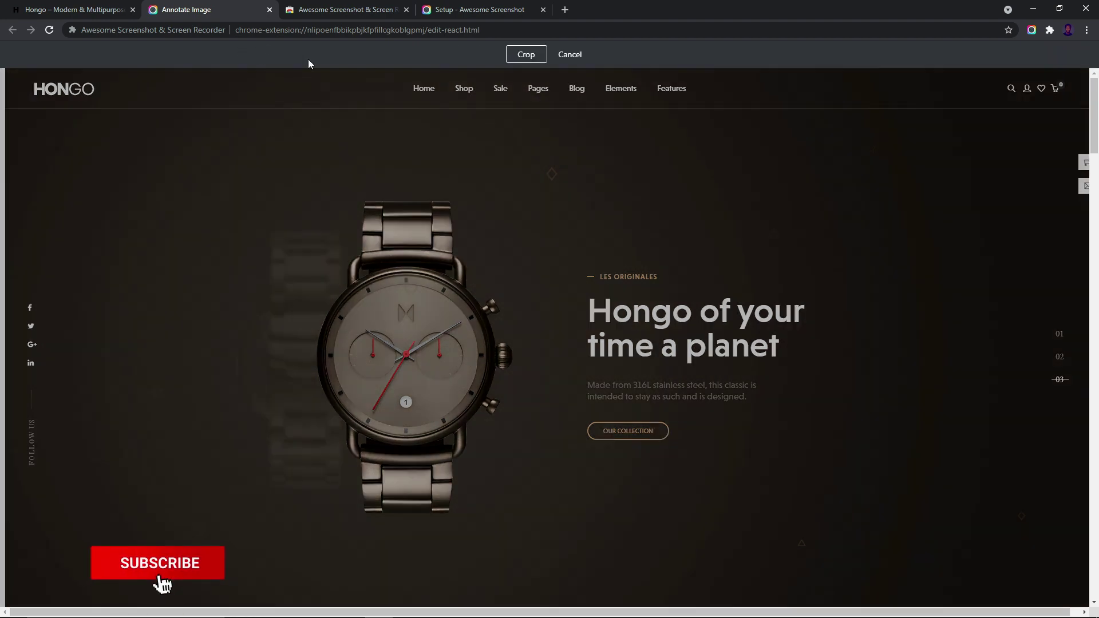
{"action": "left_click", "coordinate": [570, 56]}
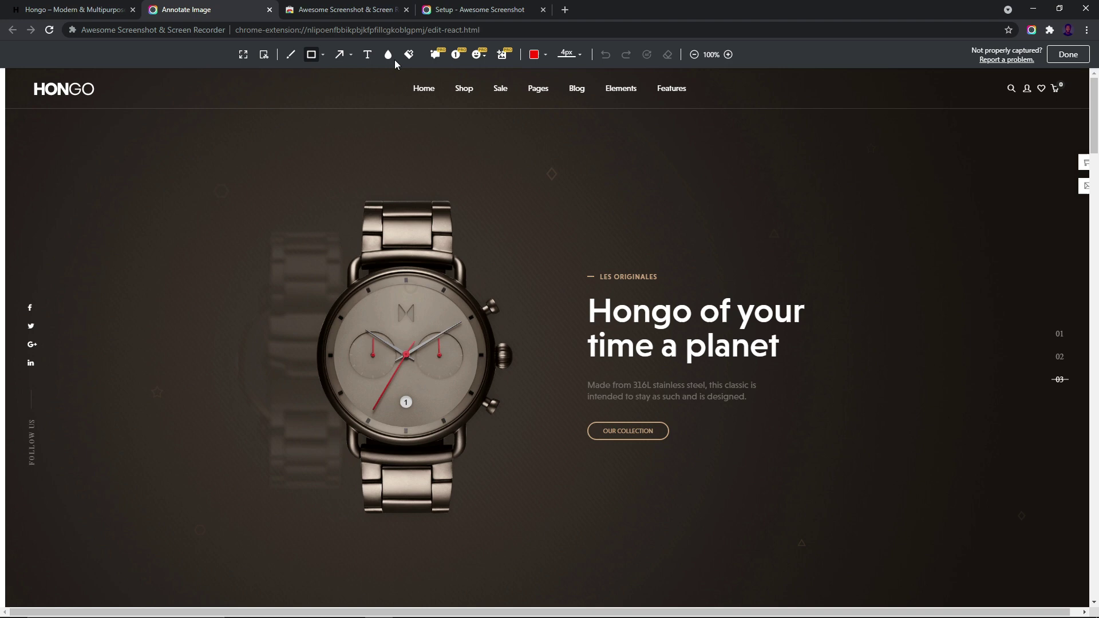
{"action": "left_click", "coordinate": [340, 59]}
{"action": "left_click_drag", "start_coordinate": [769, 430], "coordinate": [675, 430]}
{"action": "left_click", "coordinate": [368, 55]}
{"action": "left_click", "coordinate": [781, 432]}
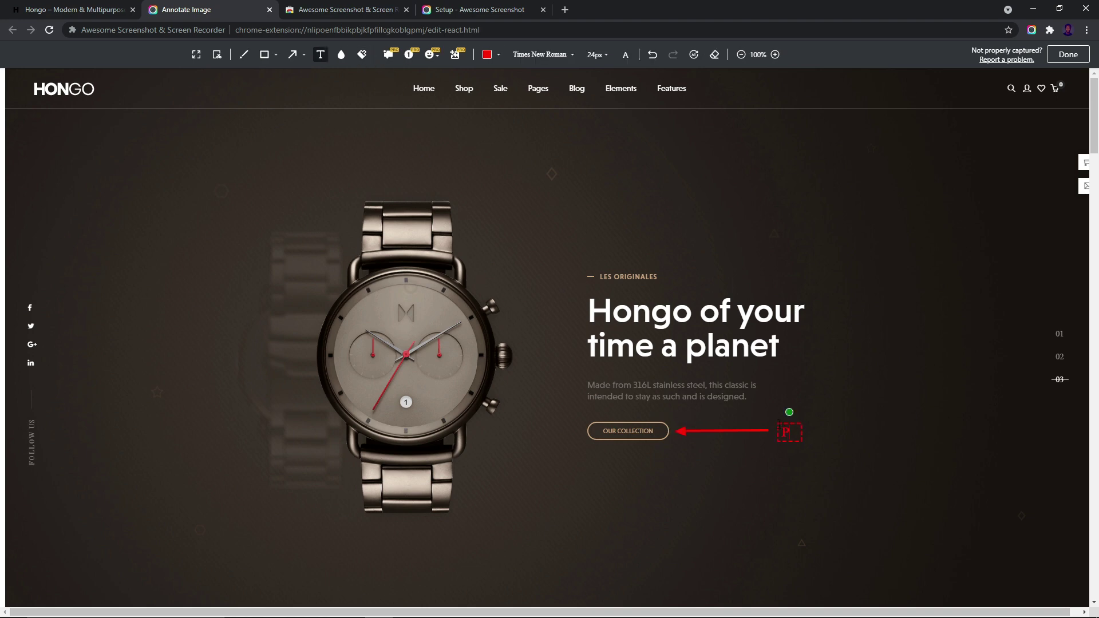
{"action": "type", "text": "Please Reduce Border R"}
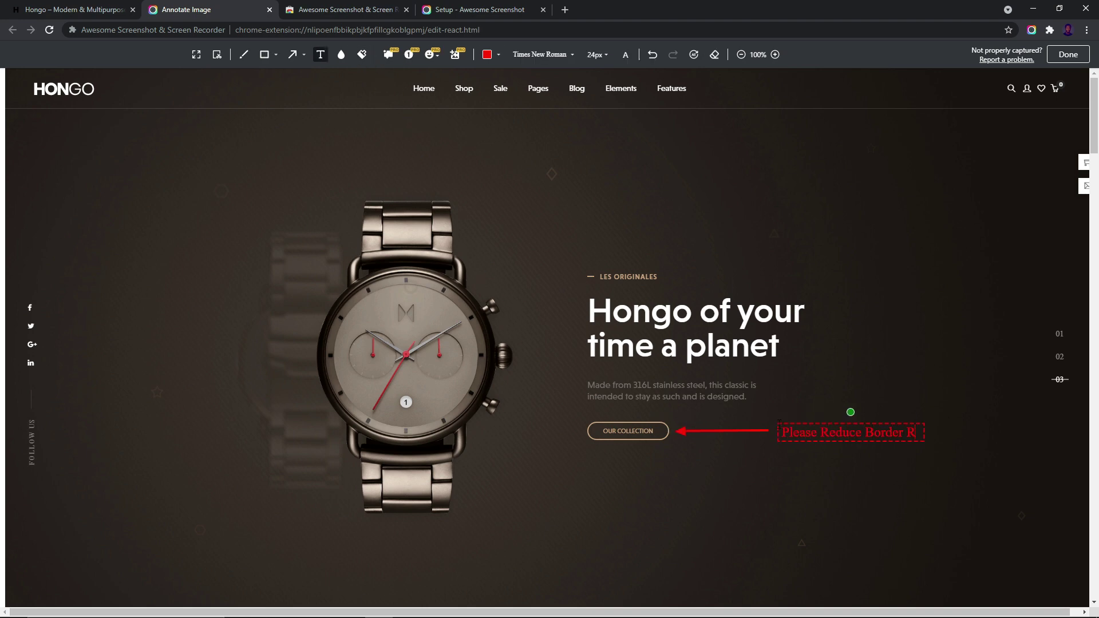
{"action": "type", "text": "adius to 5Px"}
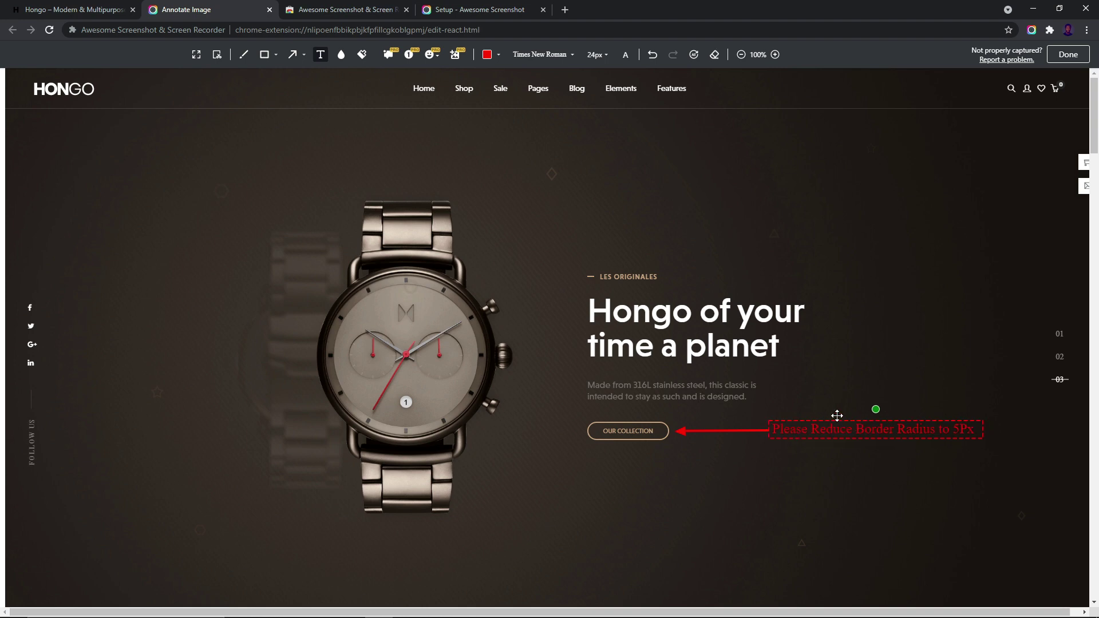
{"action": "left_click", "coordinate": [499, 55]}
{"action": "left_click", "coordinate": [482, 76]}
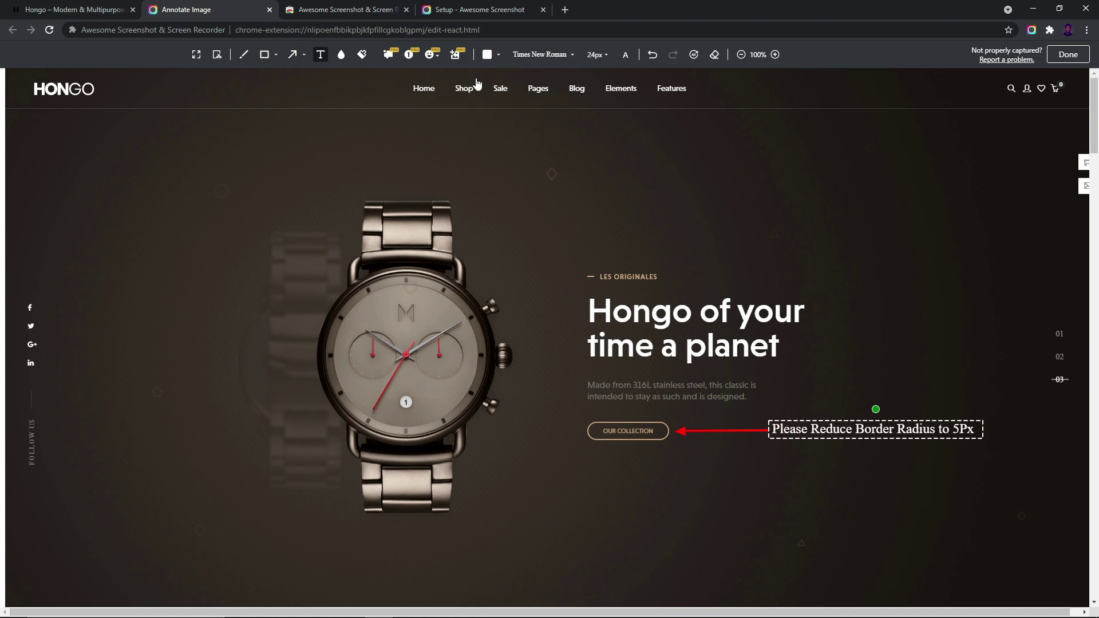
{"action": "left_click", "coordinate": [541, 55]}
{"action": "left_click", "coordinate": [539, 127]}
{"action": "left_click", "coordinate": [596, 55]}
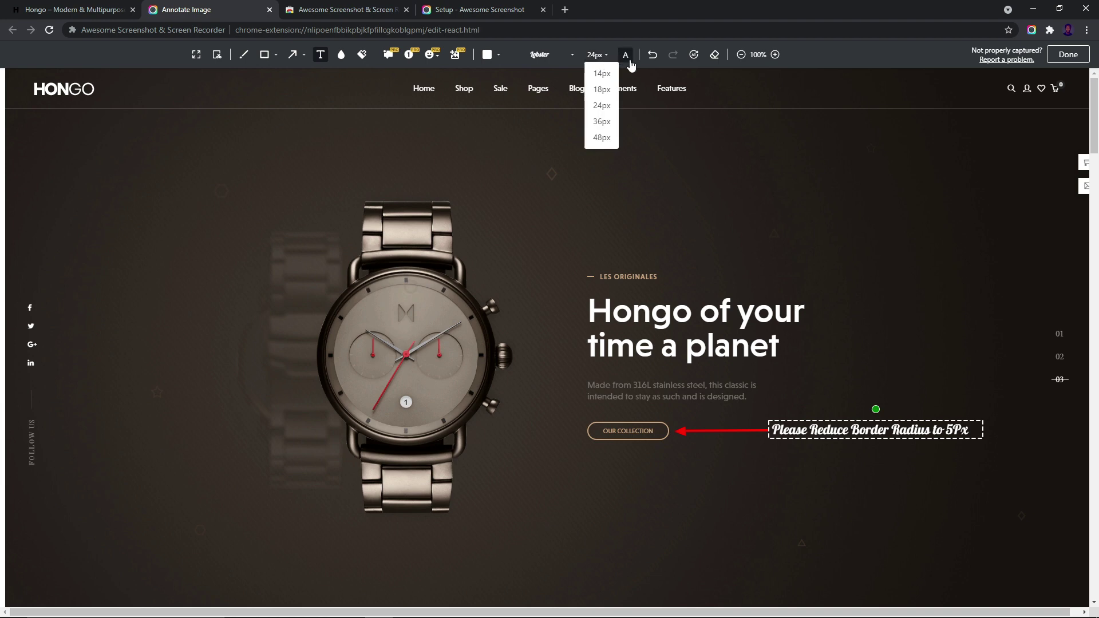
{"action": "left_click", "coordinate": [626, 55]}
{"action": "left_click", "coordinate": [652, 56]}
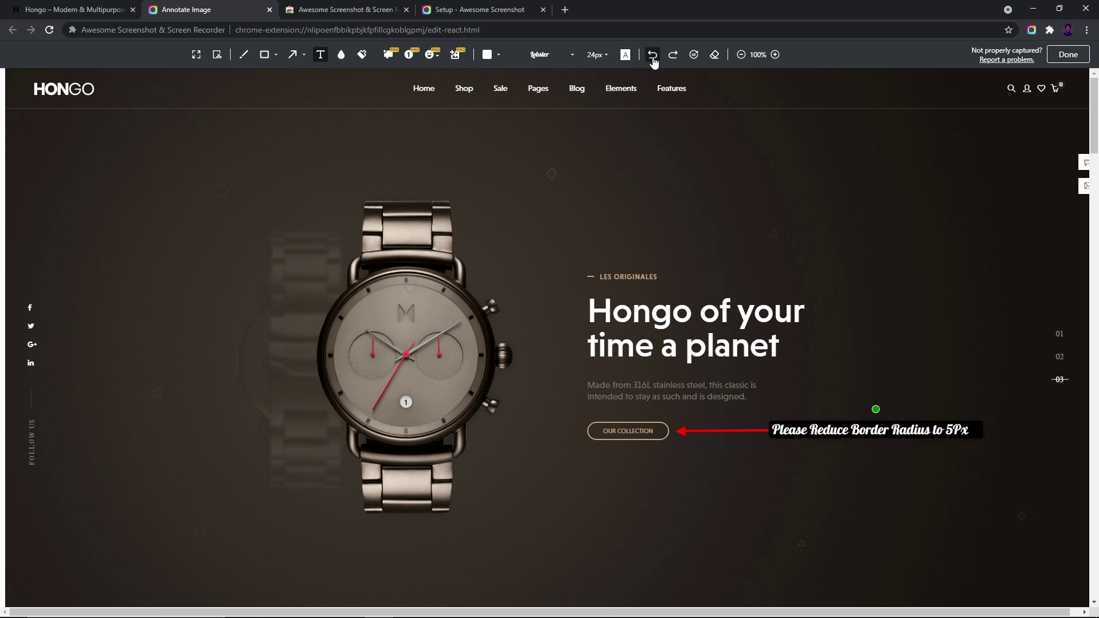
{"action": "left_click", "coordinate": [674, 55]}
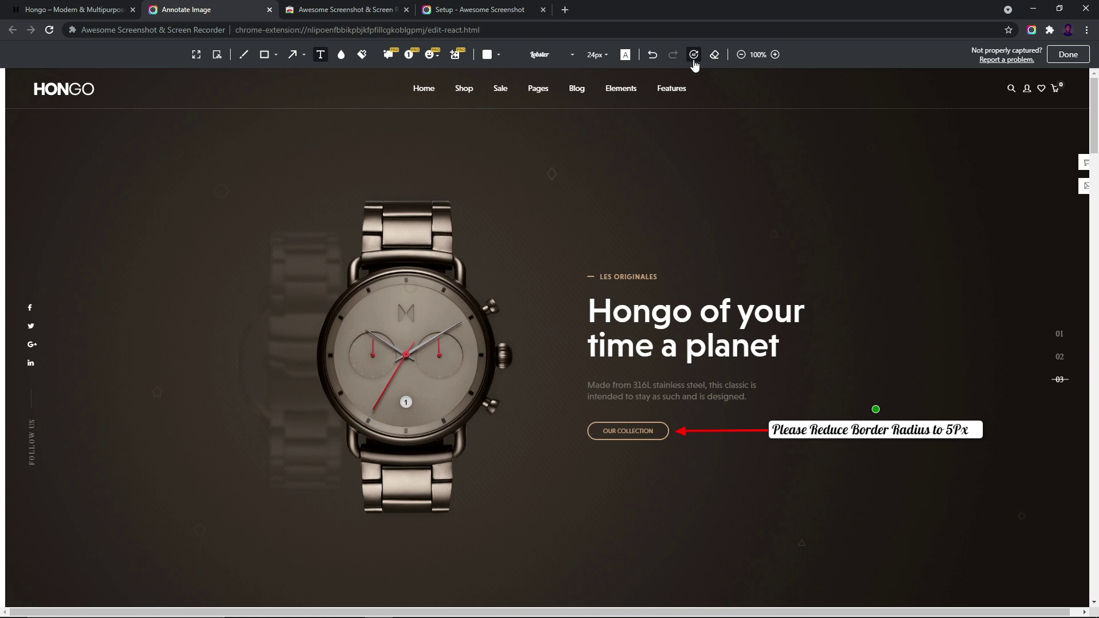
{"action": "left_click", "coordinate": [694, 59]}
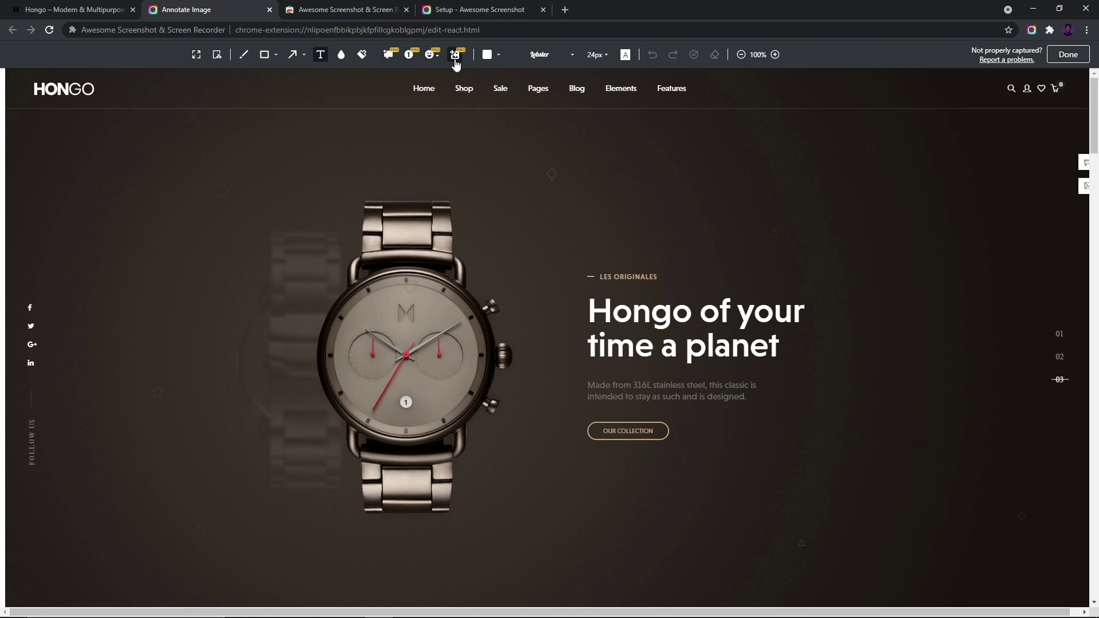
Finish annotating with Done and scroll through the screenshot preview
{"action": "left_click", "coordinate": [1067, 56]}
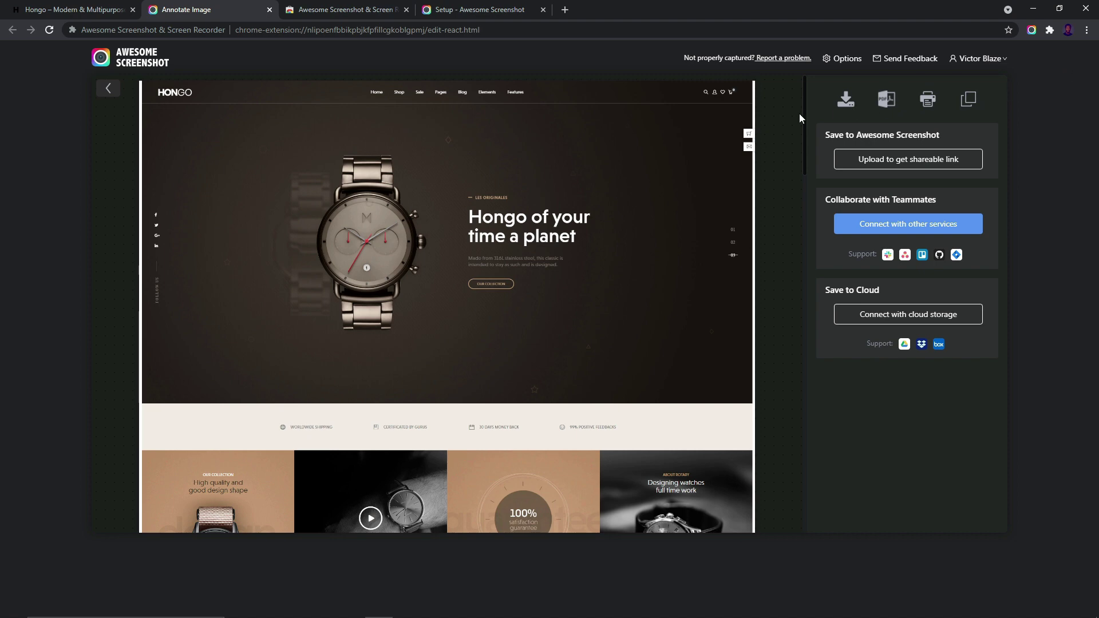
{"action": "left_click_drag", "start_coordinate": [804, 113], "coordinate": [777, 481]}
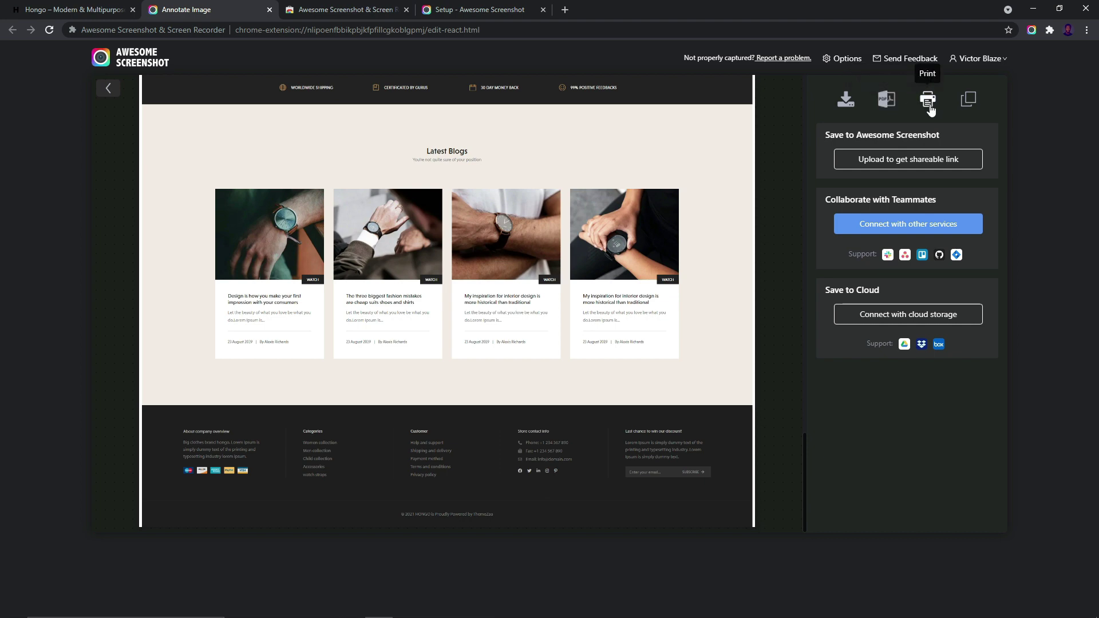
Upload the screenshot to the My Items folder for a shareable link
{"action": "left_click", "coordinate": [901, 162]}
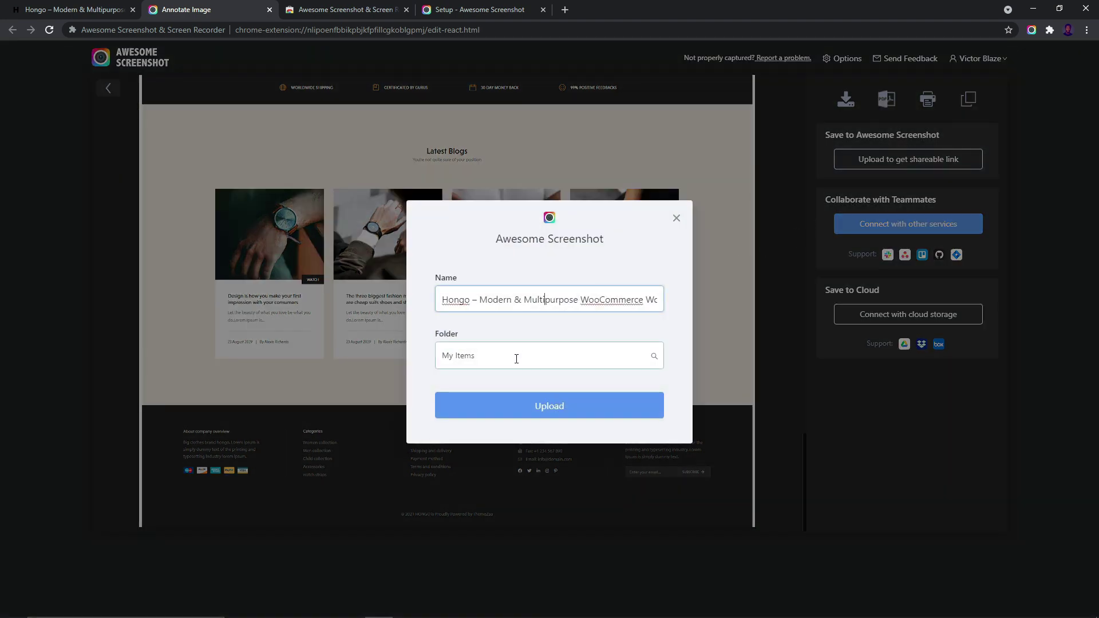
{"action": "left_click", "coordinate": [516, 359]}
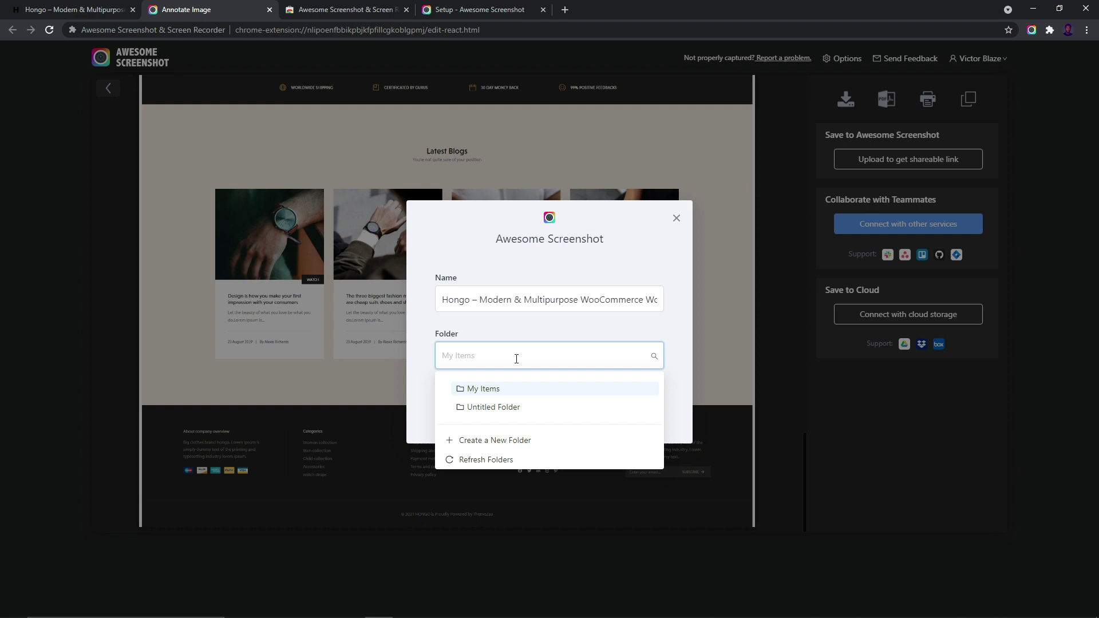
{"action": "left_click", "coordinate": [517, 359]}
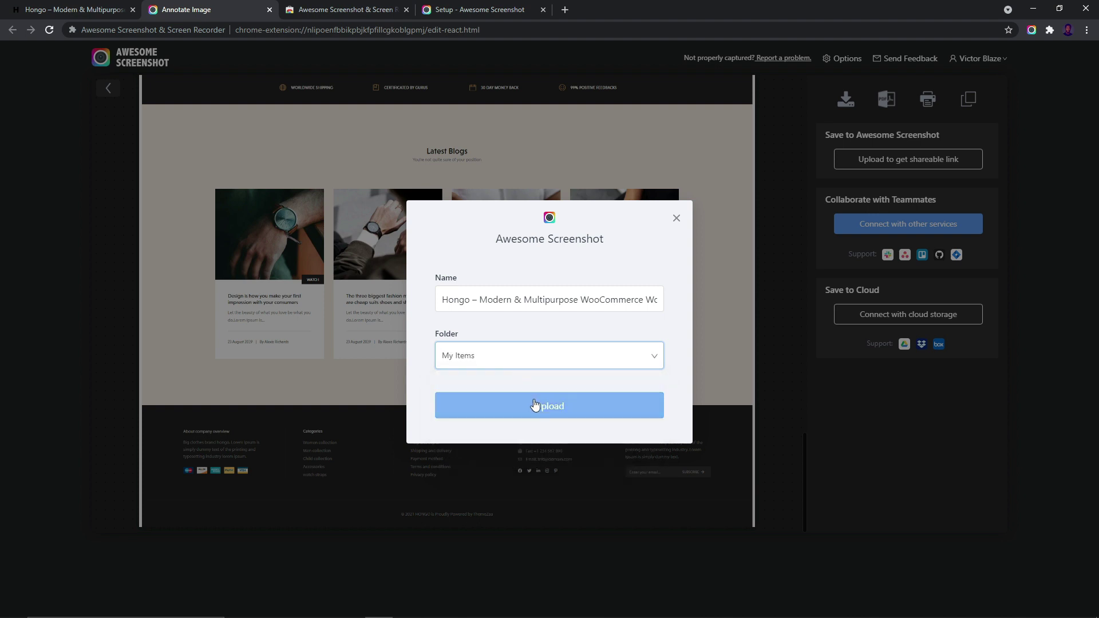
{"action": "left_click", "coordinate": [546, 407]}
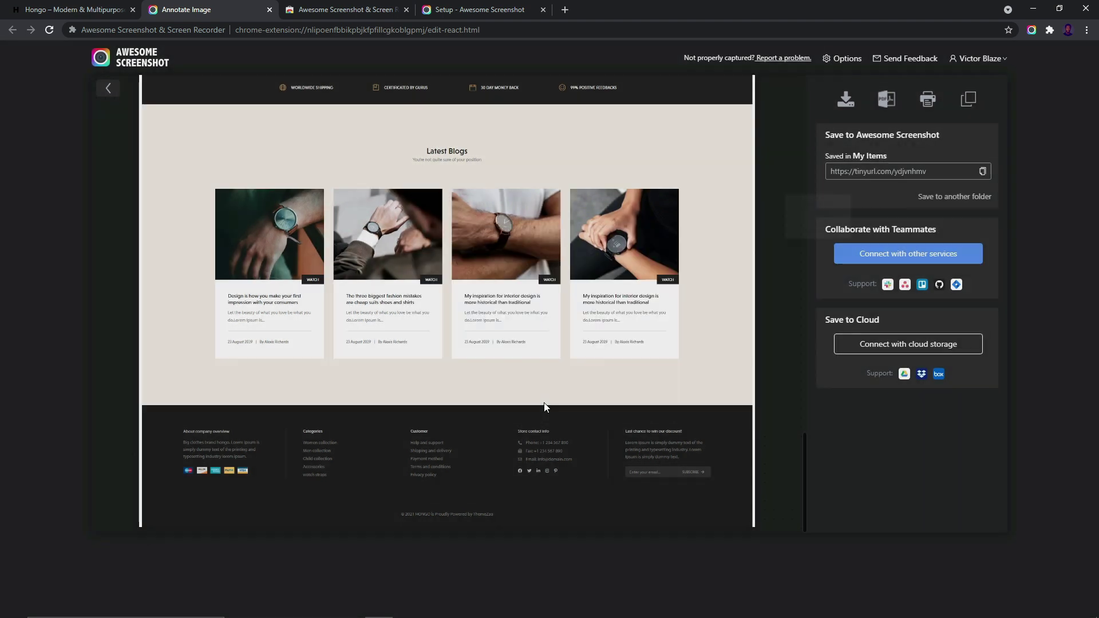
Copy the shareable link and view it in a new Incognito window
{"action": "left_click", "coordinate": [983, 171]}
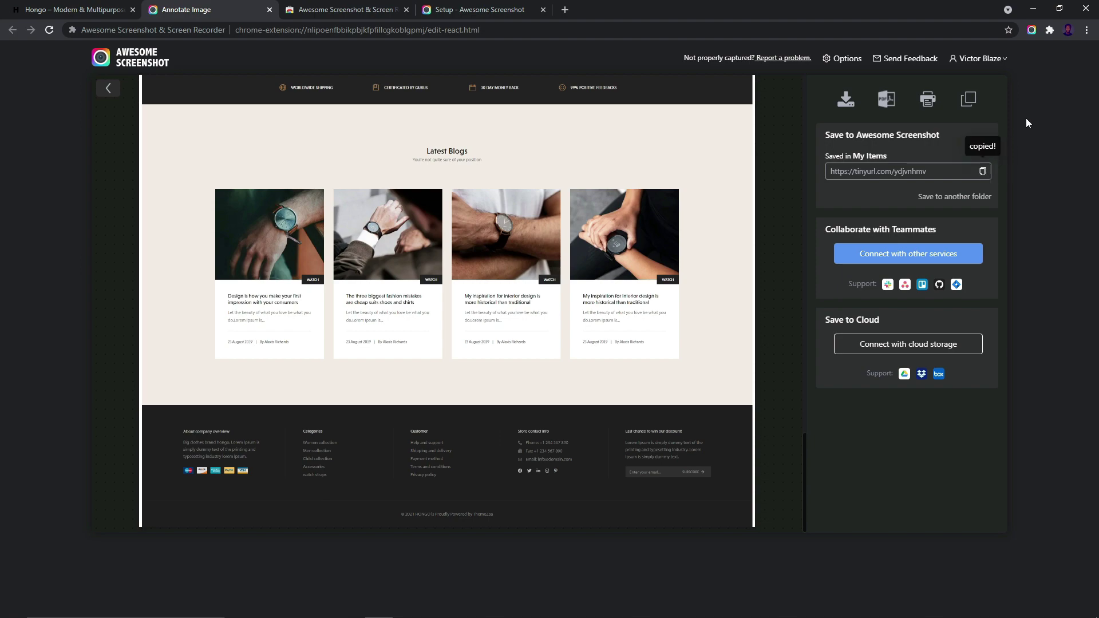
{"action": "left_click", "coordinate": [1087, 30]}
{"action": "left_click", "coordinate": [1012, 71]}
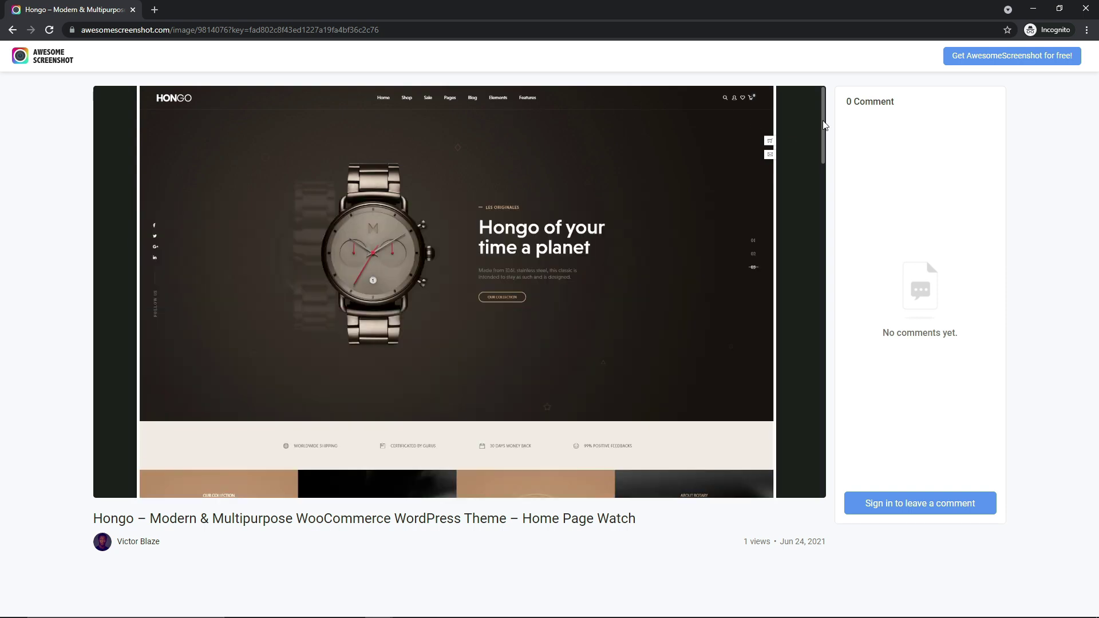
{"action": "left_click_drag", "start_coordinate": [824, 127], "coordinate": [817, 463]}
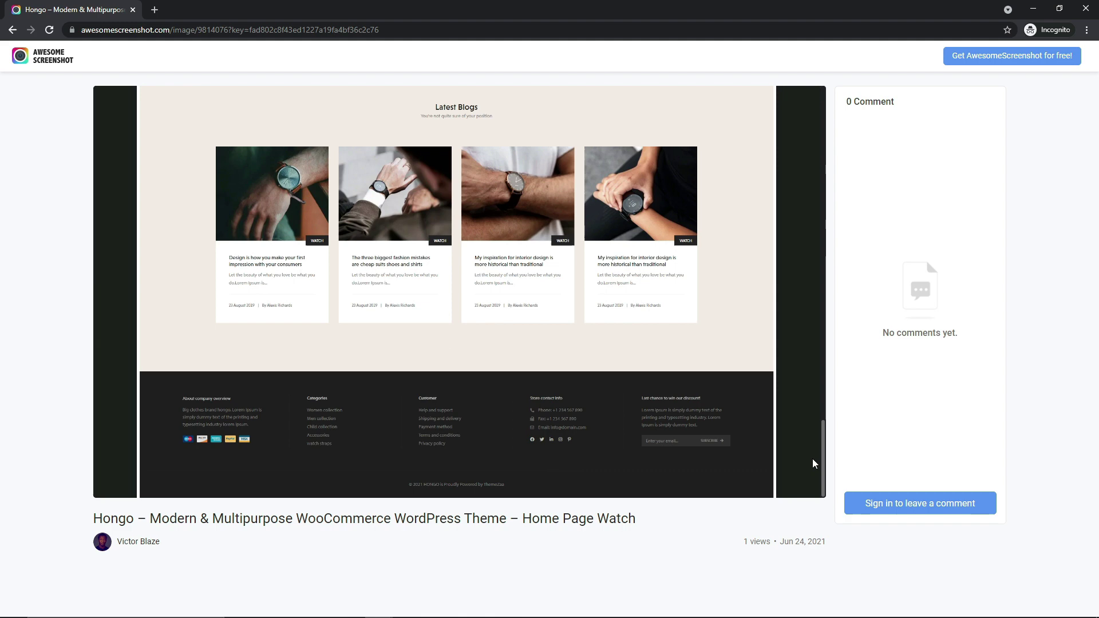
Minimize the private window, download the capture as a PNG, and check the extension's Images list
{"action": "left_click", "coordinate": [1035, 8]}
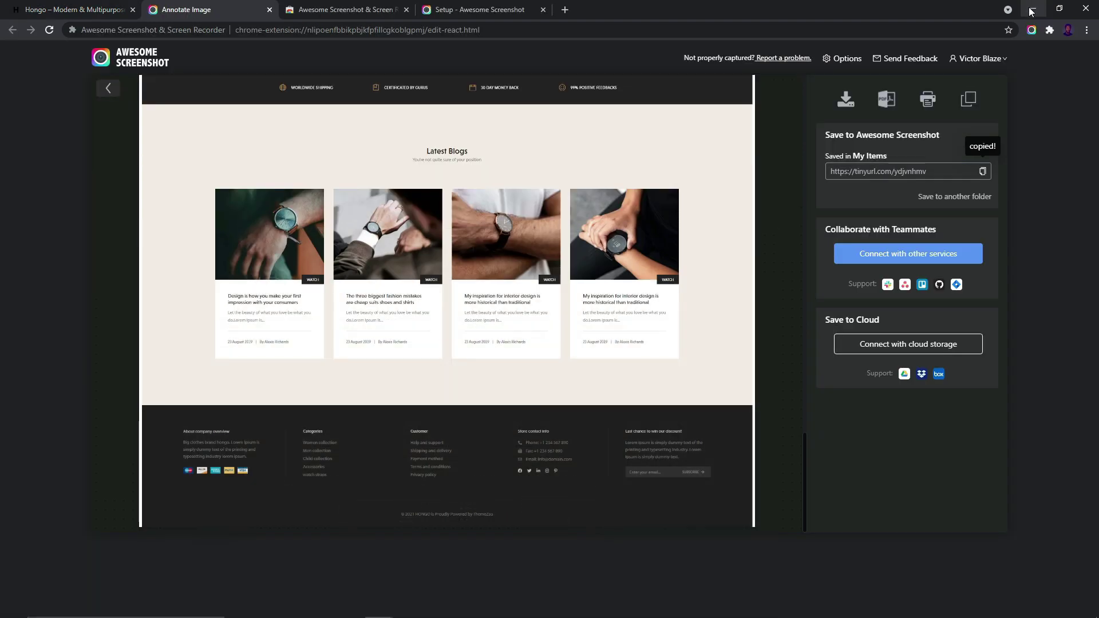
{"action": "left_click", "coordinate": [846, 101]}
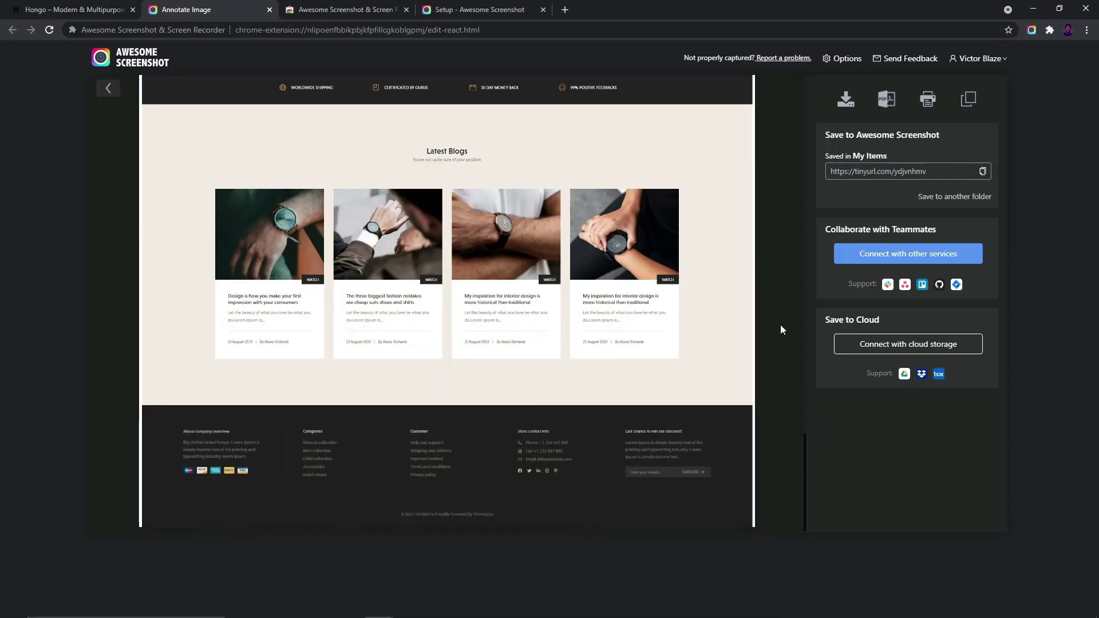
{"action": "left_click", "coordinate": [1032, 30]}
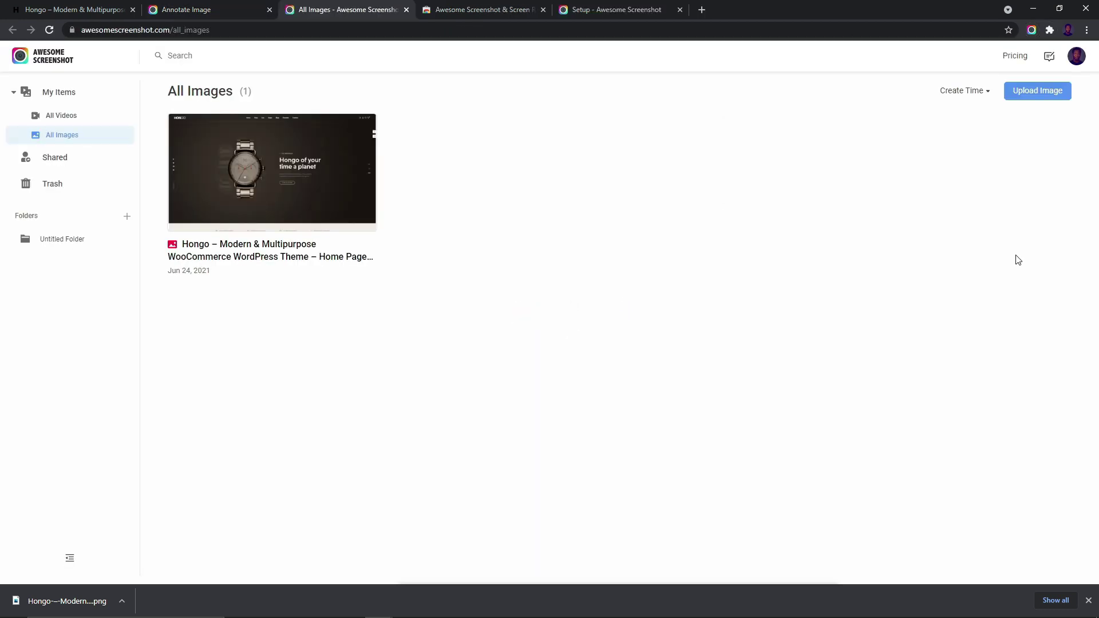
{"action": "left_click", "coordinate": [189, 10]}
In the extension popup, try the This Tab and Cam Only recording modes, then return to Desktop
{"action": "left_click", "coordinate": [1031, 30]}
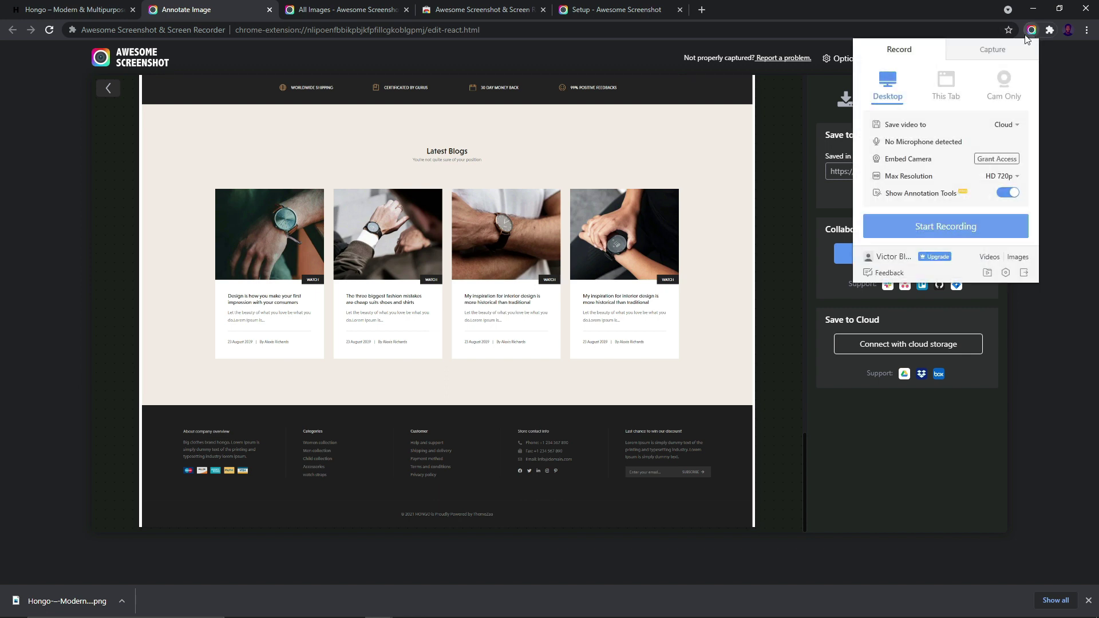
{"action": "left_click", "coordinate": [953, 104]}
{"action": "left_click", "coordinate": [1003, 99]}
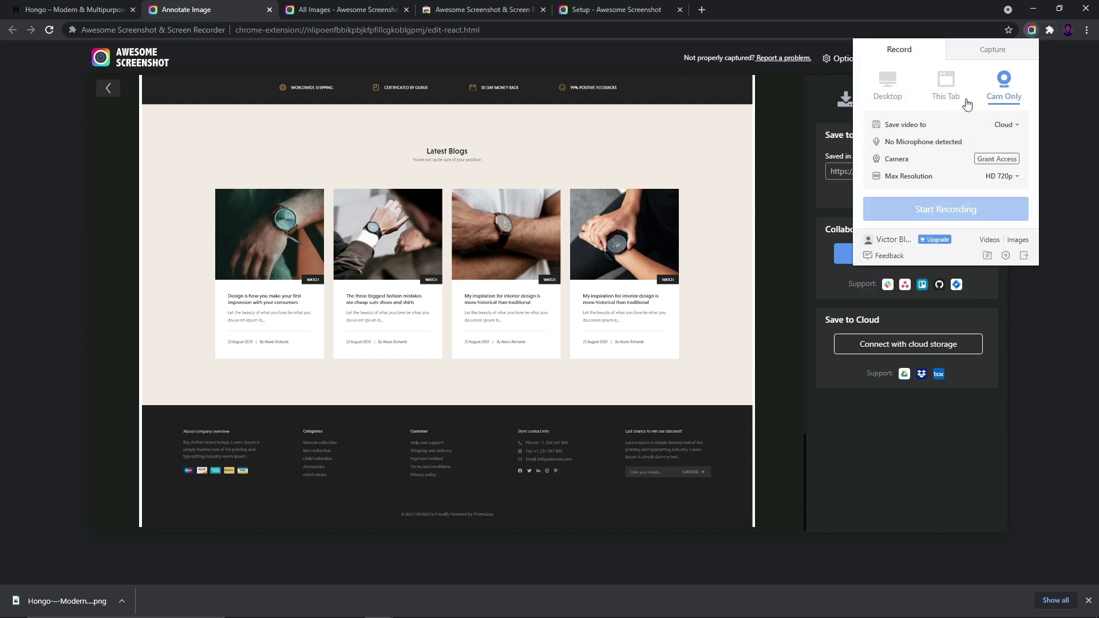
{"action": "left_click", "coordinate": [872, 104]}
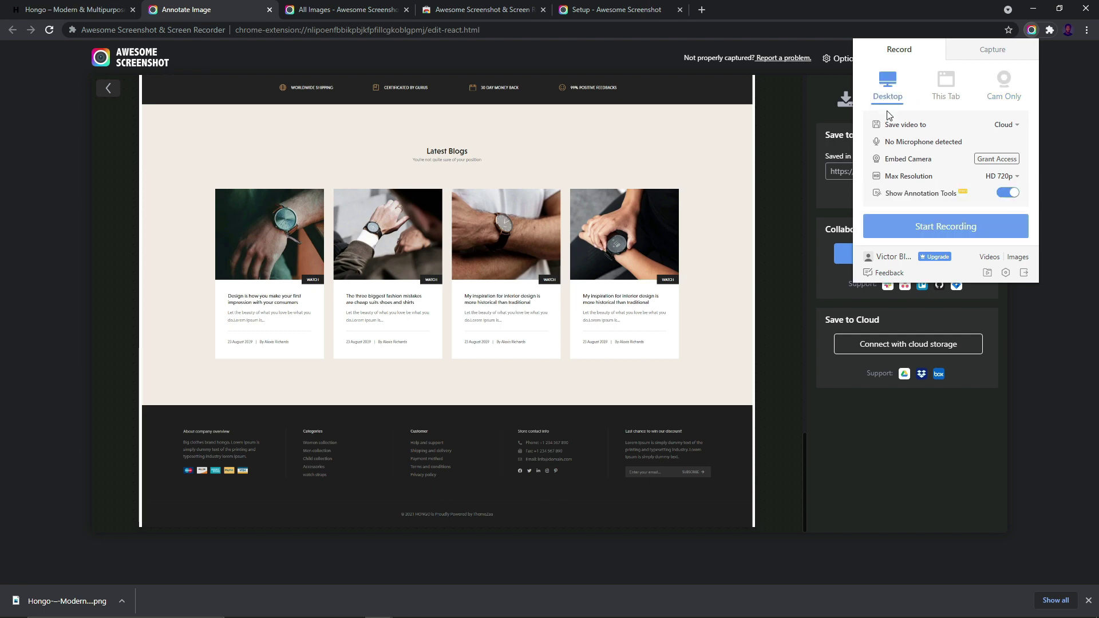